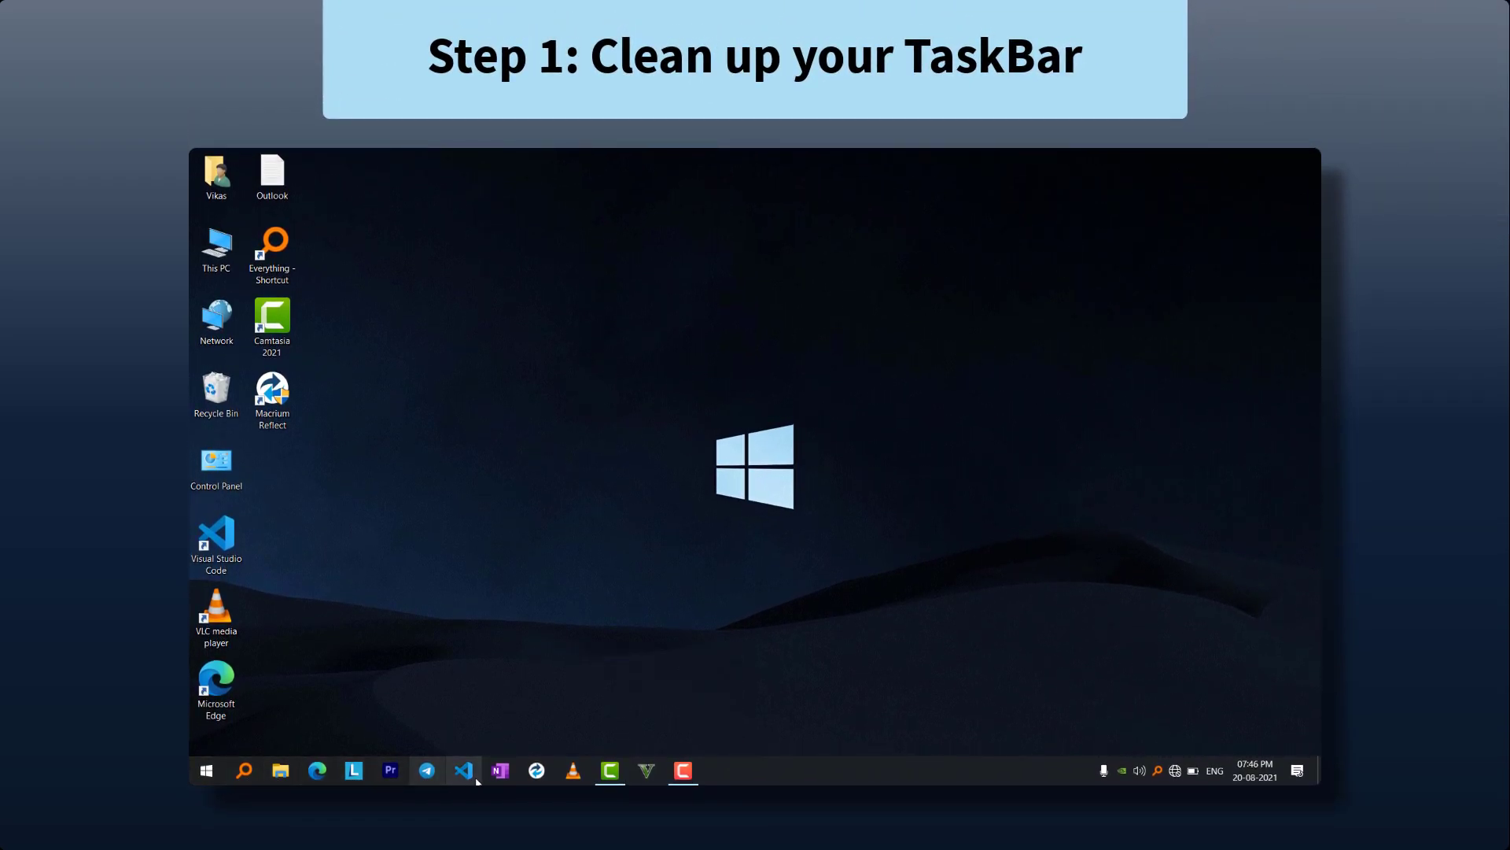
# Step: Unpin the V app, VLC and Macrium Reflect from the taskbar
pyautogui.rightClick(655, 780)
pyautogui.click(630, 739)
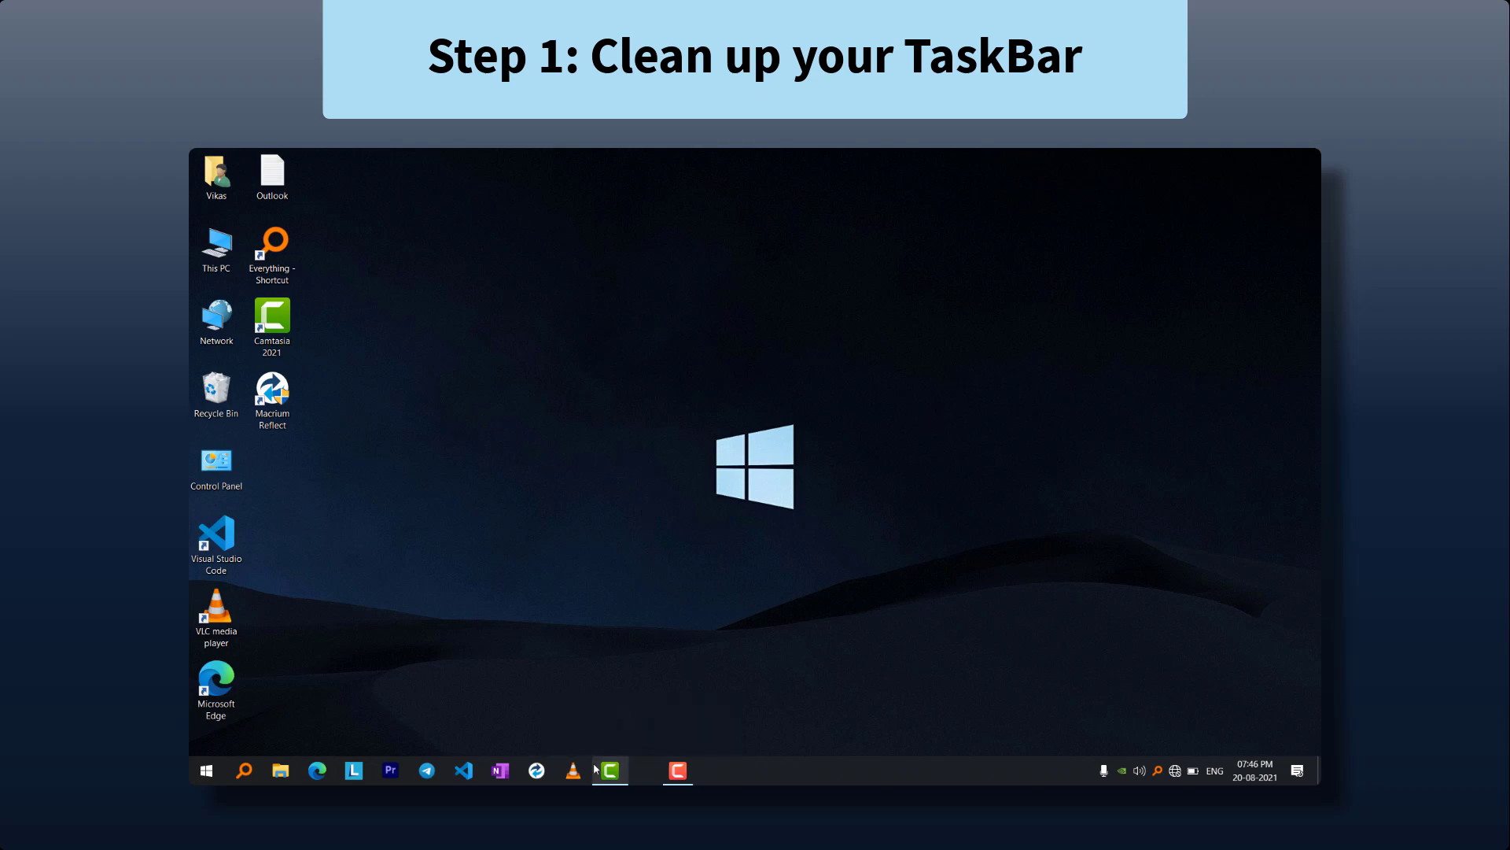
pyautogui.rightClick(578, 771)
pyautogui.click(582, 718)
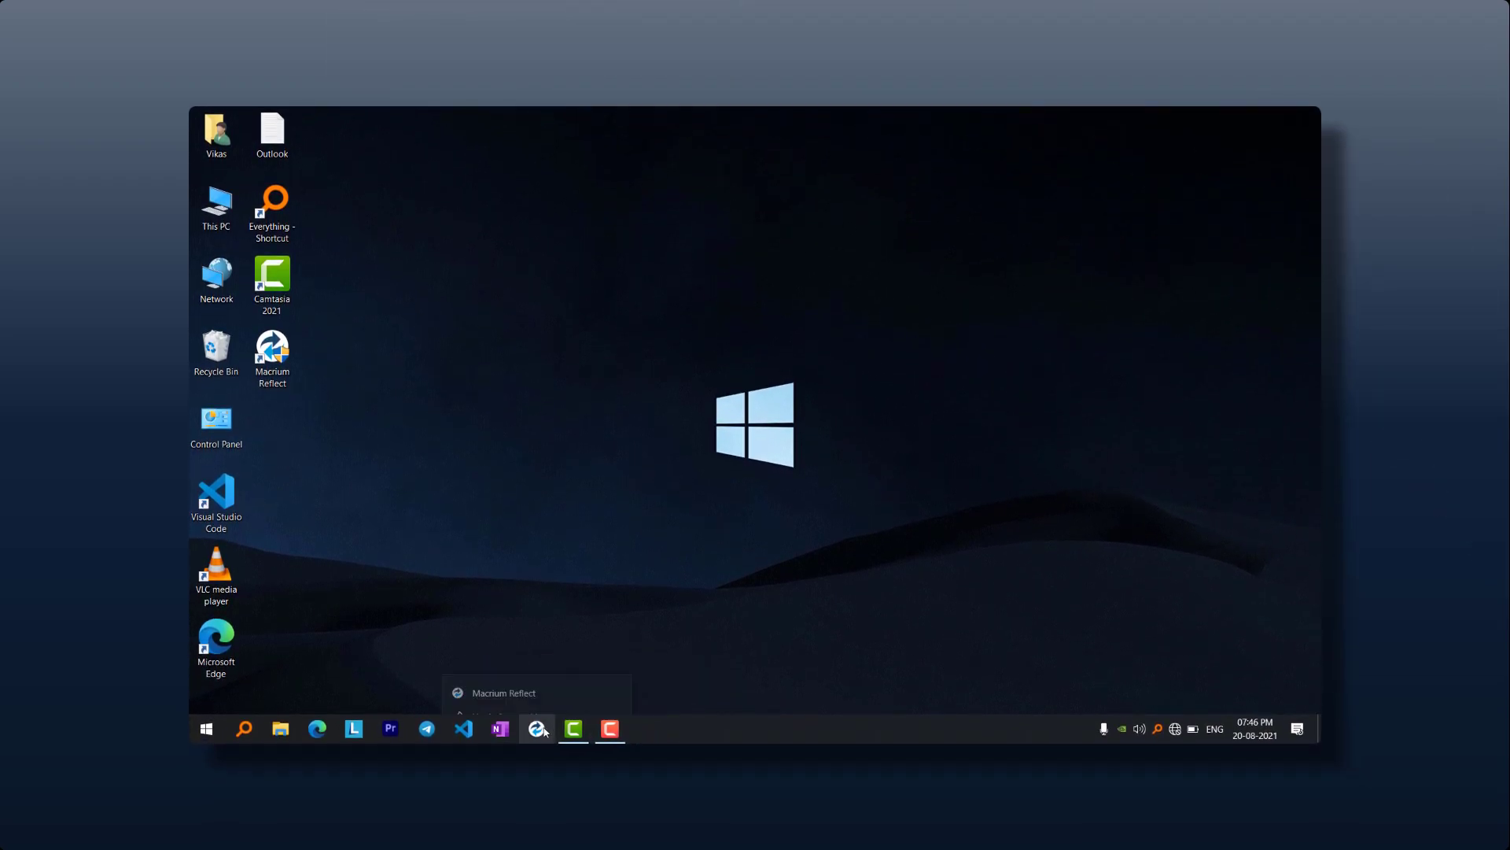
pyautogui.click(503, 695)
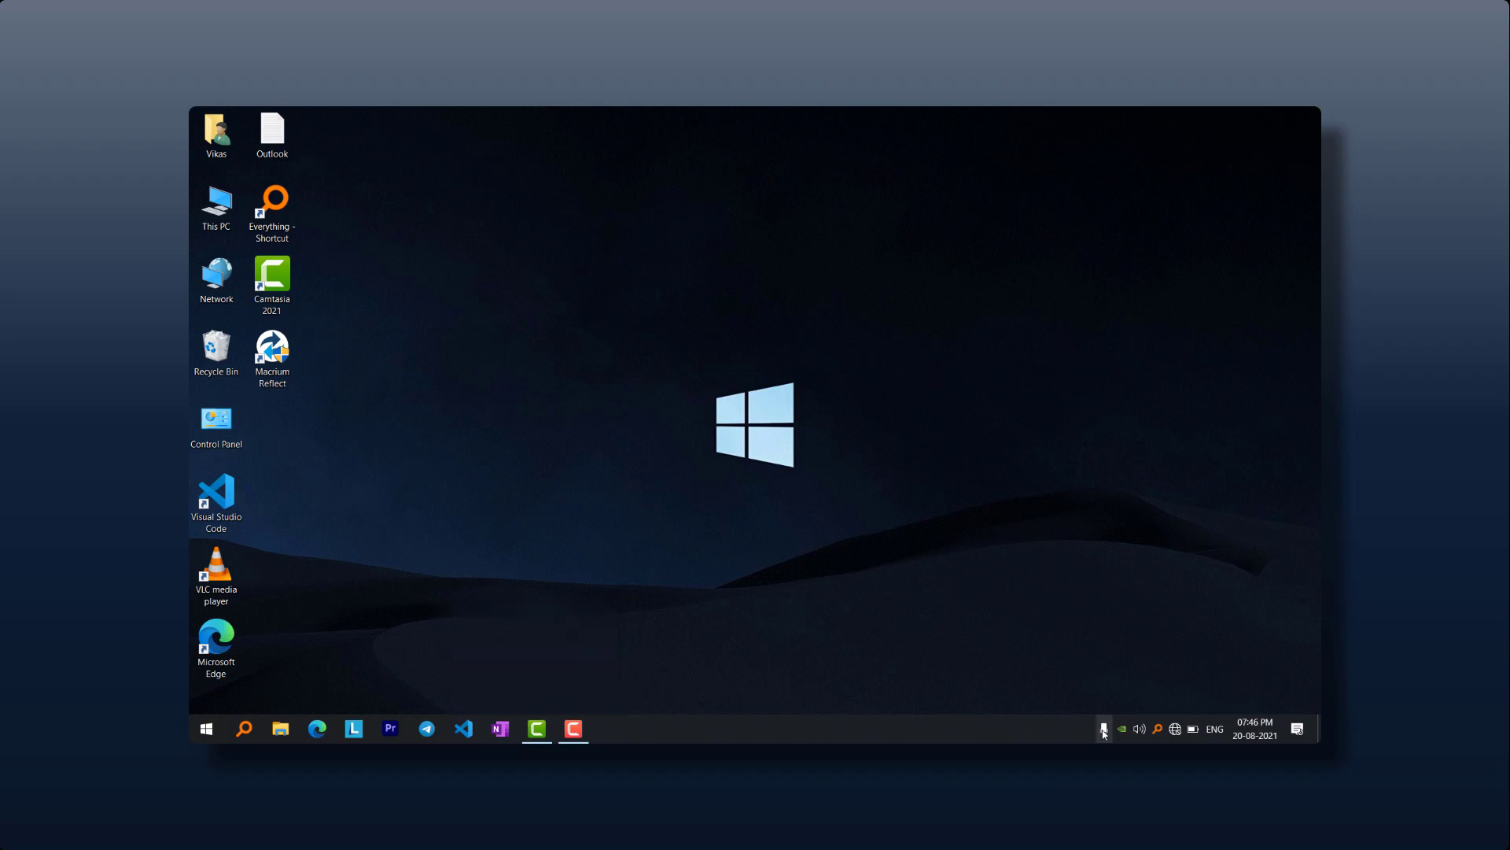
# Step: Drag the microphone and volume icons into the hidden tray overflow, then refresh the desktop
pyautogui.moveTo(1104, 729); pyautogui.dragTo(1102, 720)
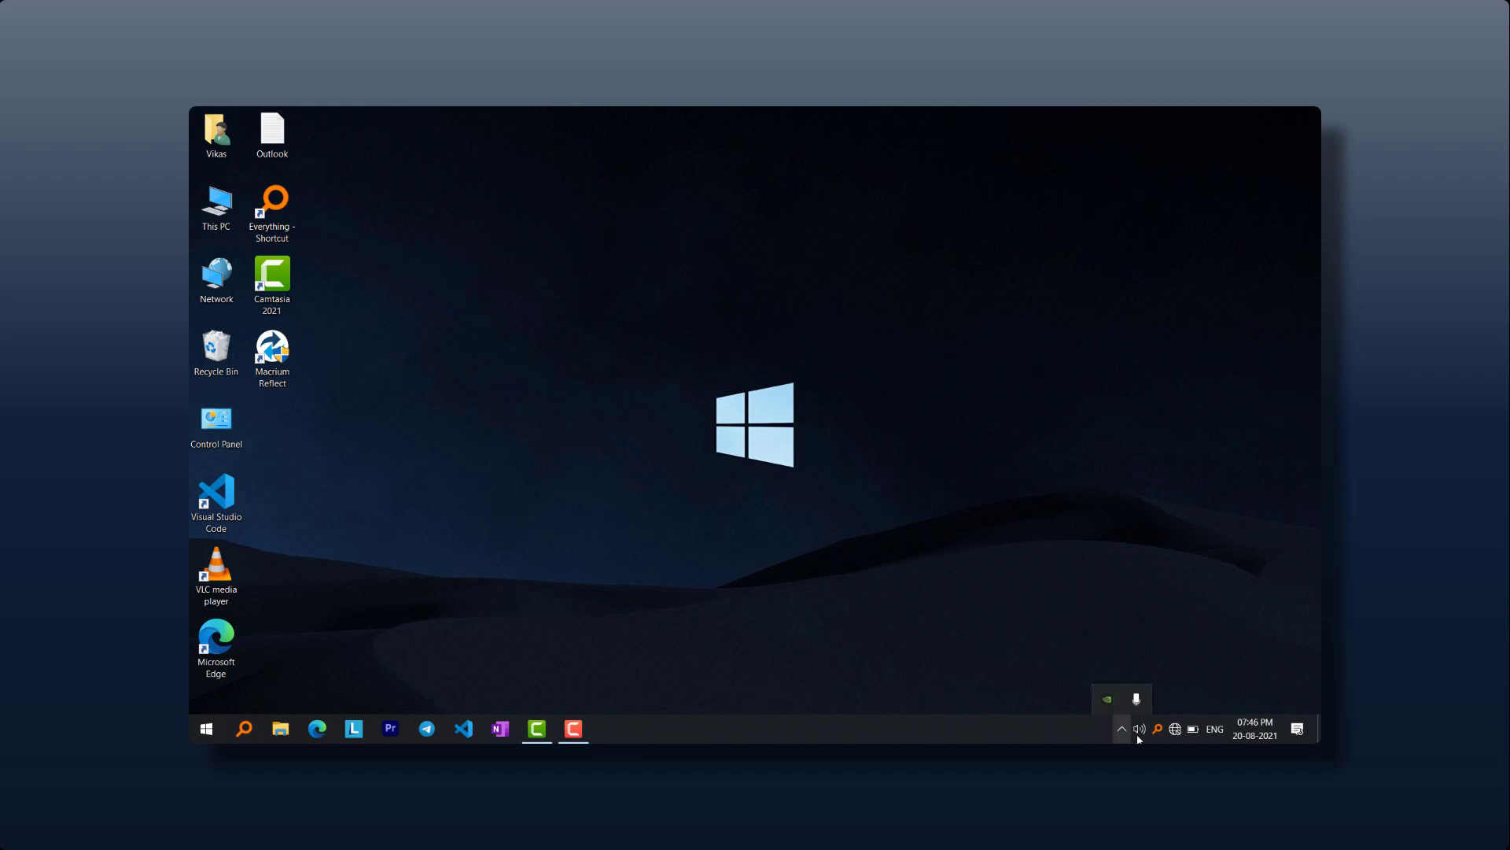
pyautogui.moveTo(1136, 713); pyautogui.dragTo(1170, 692)
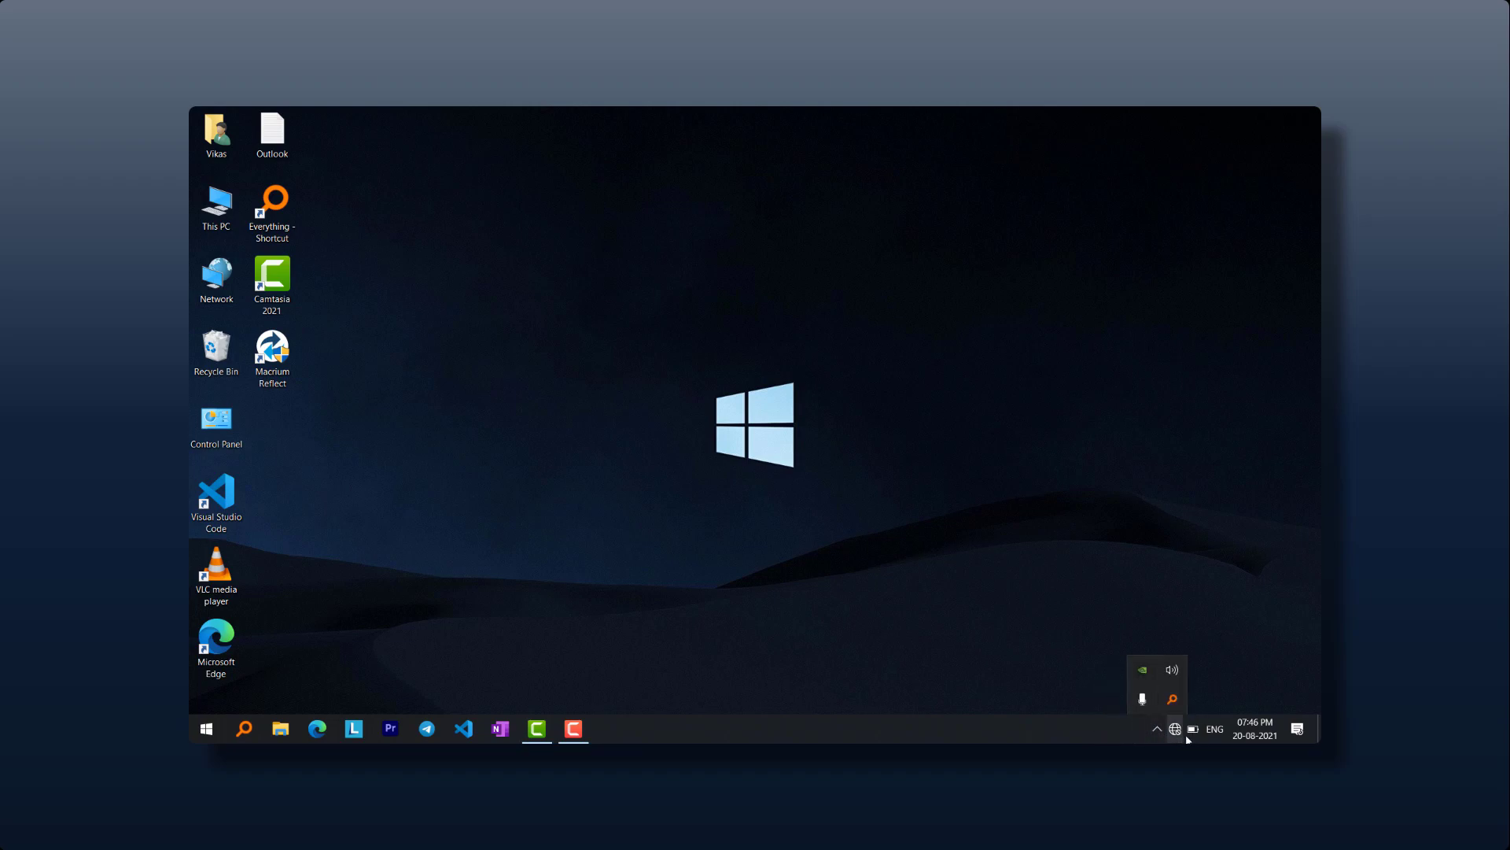
pyautogui.rightClick(879, 381)
pyautogui.click(932, 420)
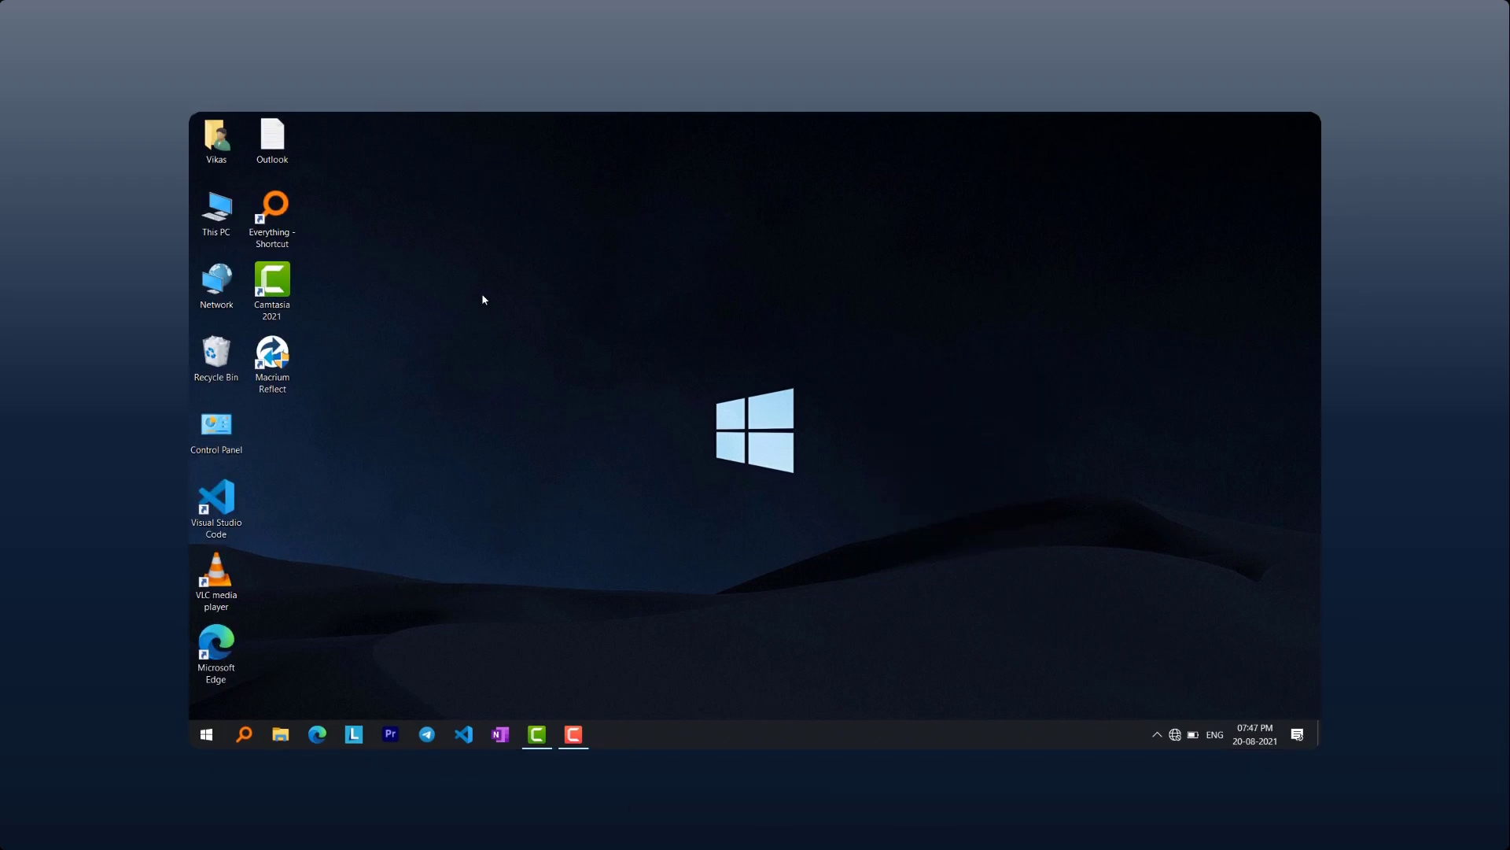
# Step: Uncheck Show desktop icons under the desktop View menu, then choose Personalize
pyautogui.rightClick(653, 265)
pyautogui.click(505, 328)
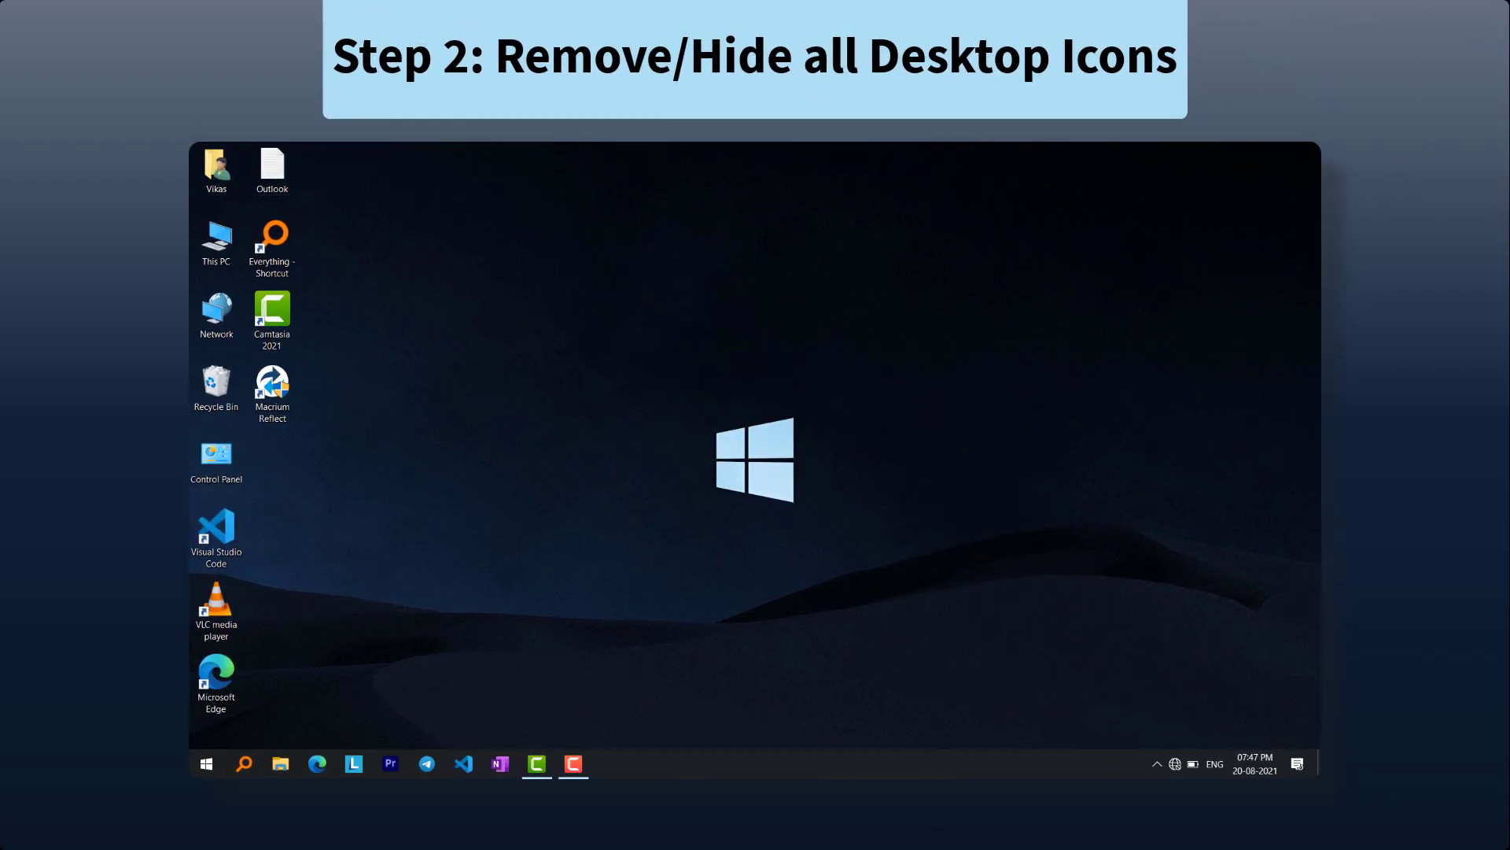
pyautogui.rightClick(534, 256)
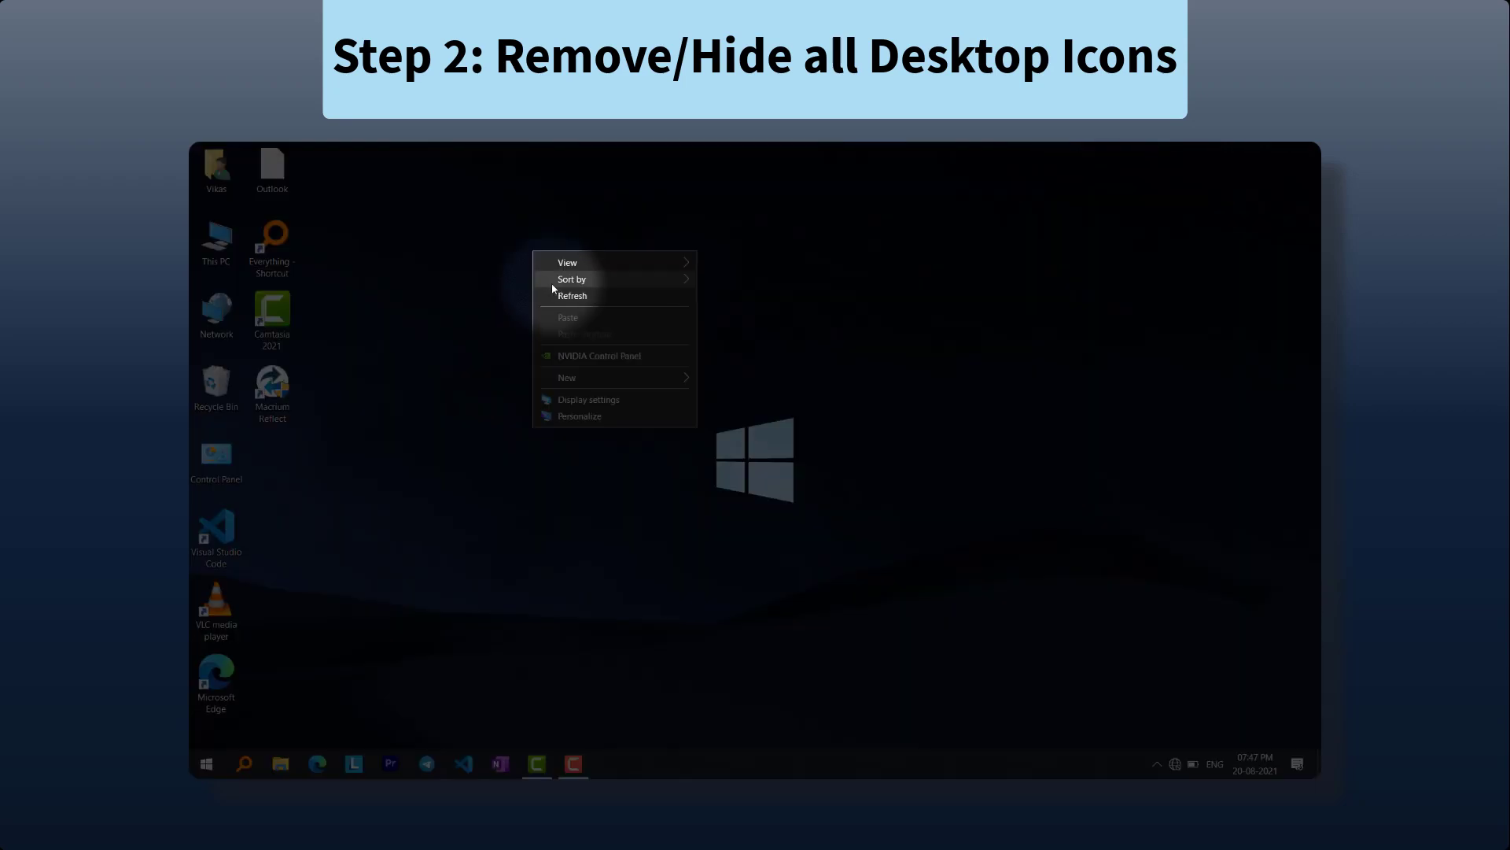
pyautogui.moveTo(565, 263)
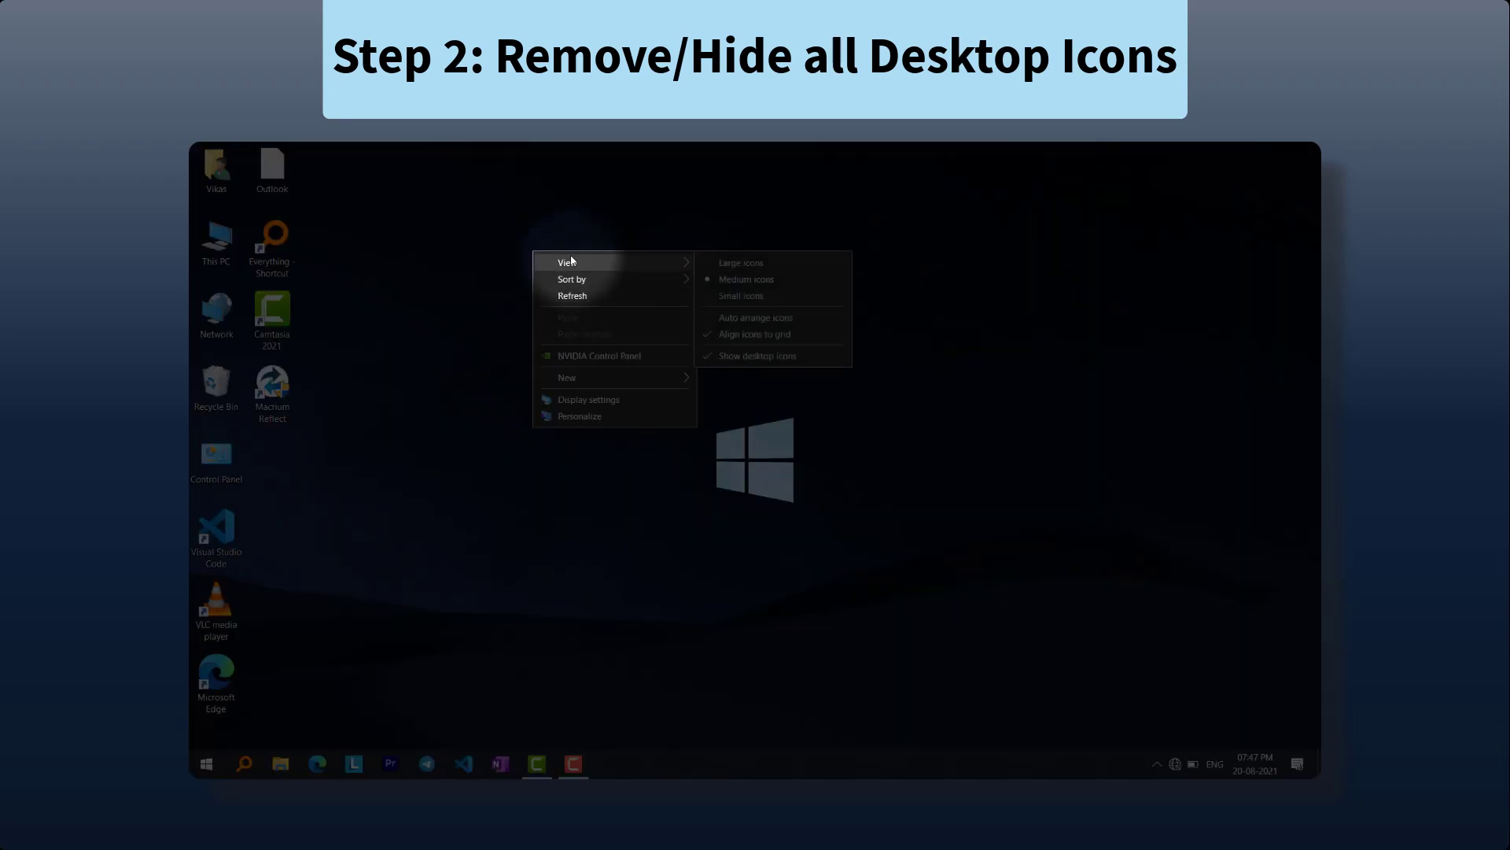
pyautogui.click(776, 358)
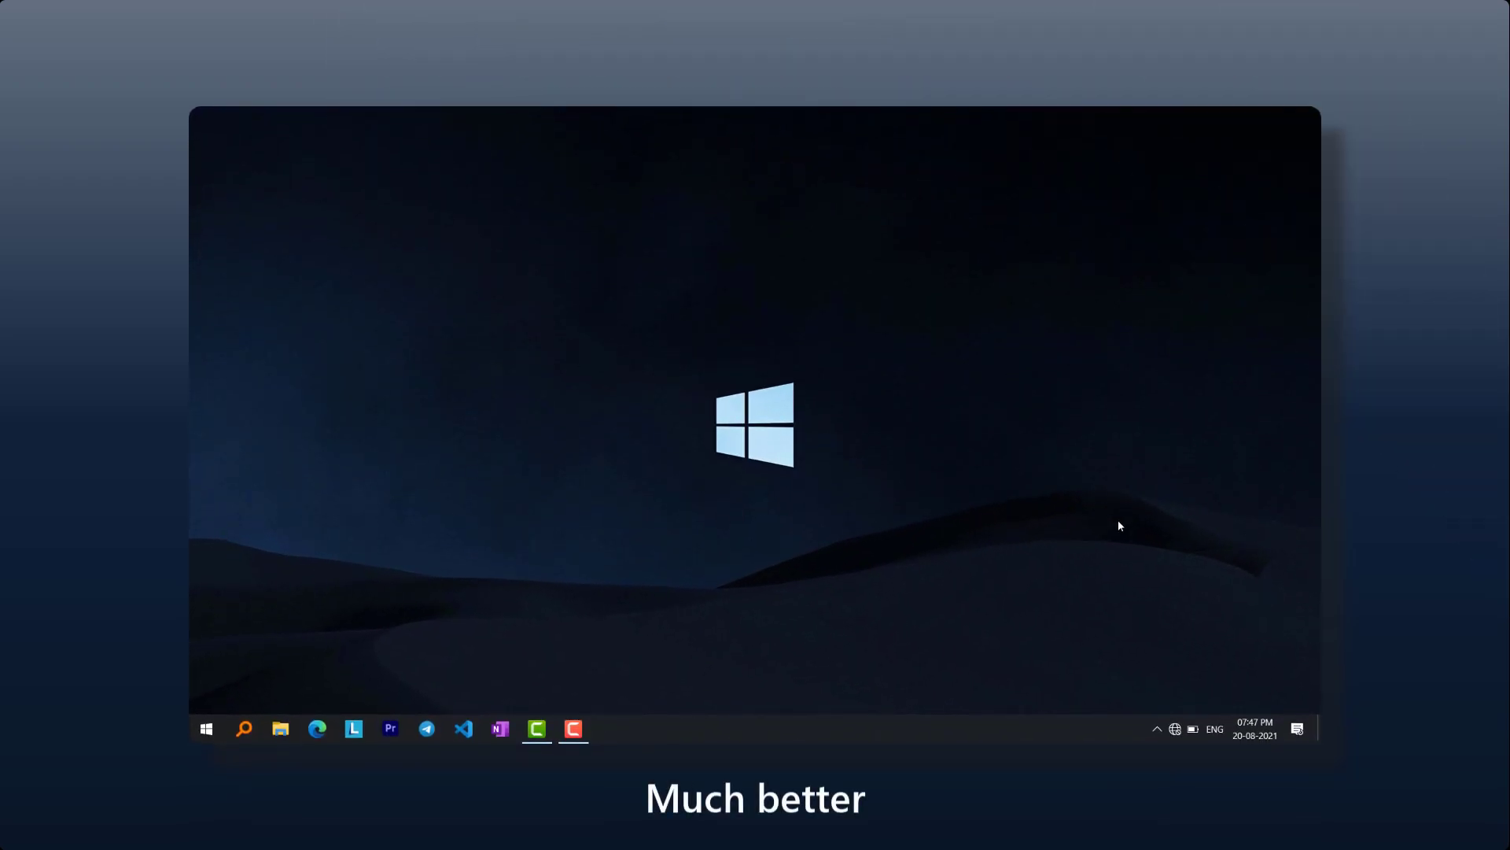
pyautogui.rightClick(568, 294)
pyautogui.click(634, 460)
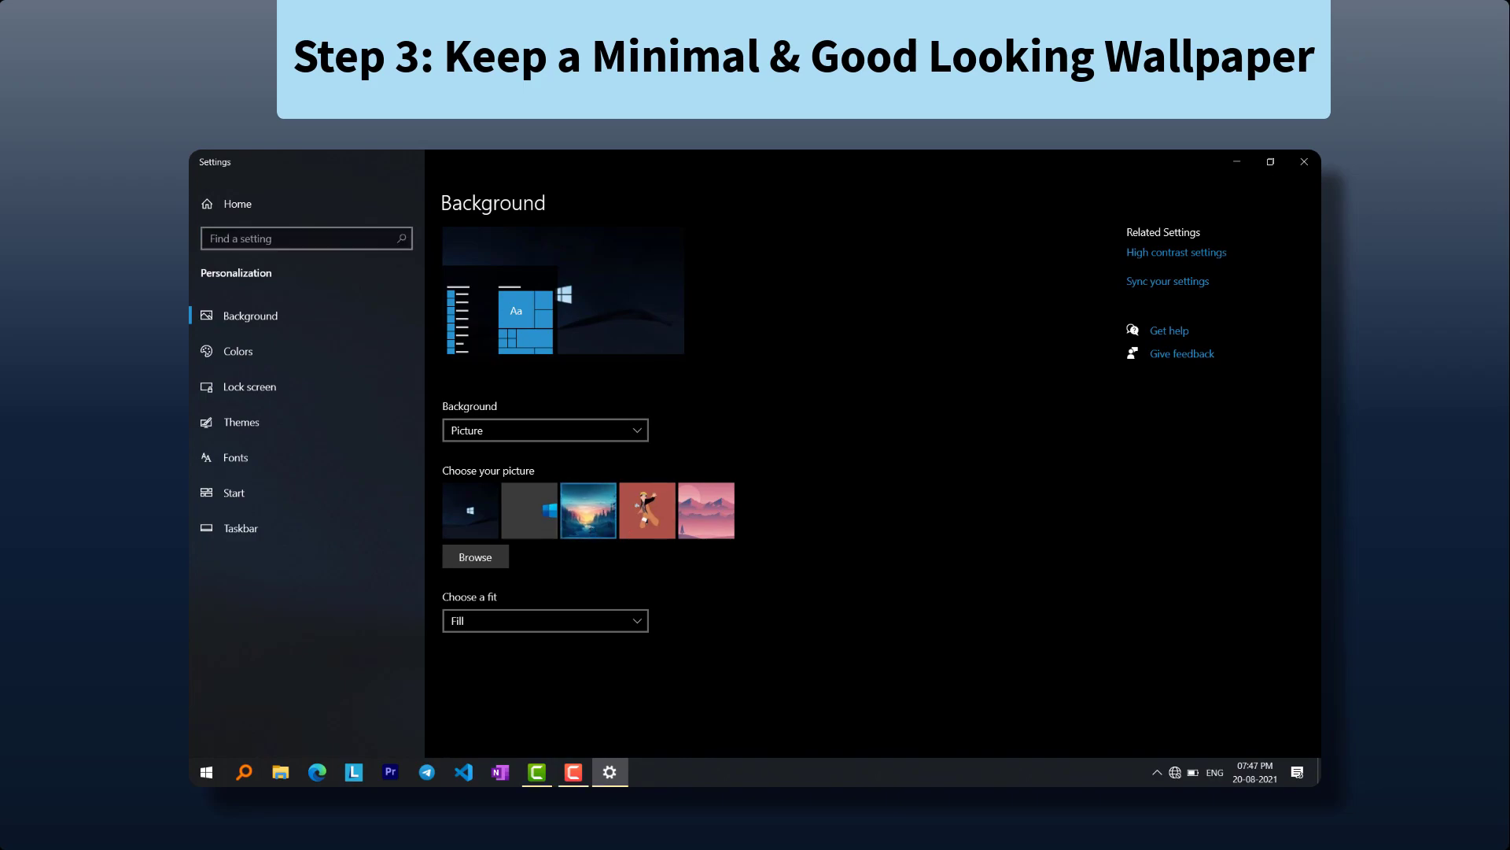
# Step: Choose the forest sunset thumbnail as wallpaper, minimize Settings to preview it, then restore it
pyautogui.click(588, 509)
pyautogui.click(1236, 161)
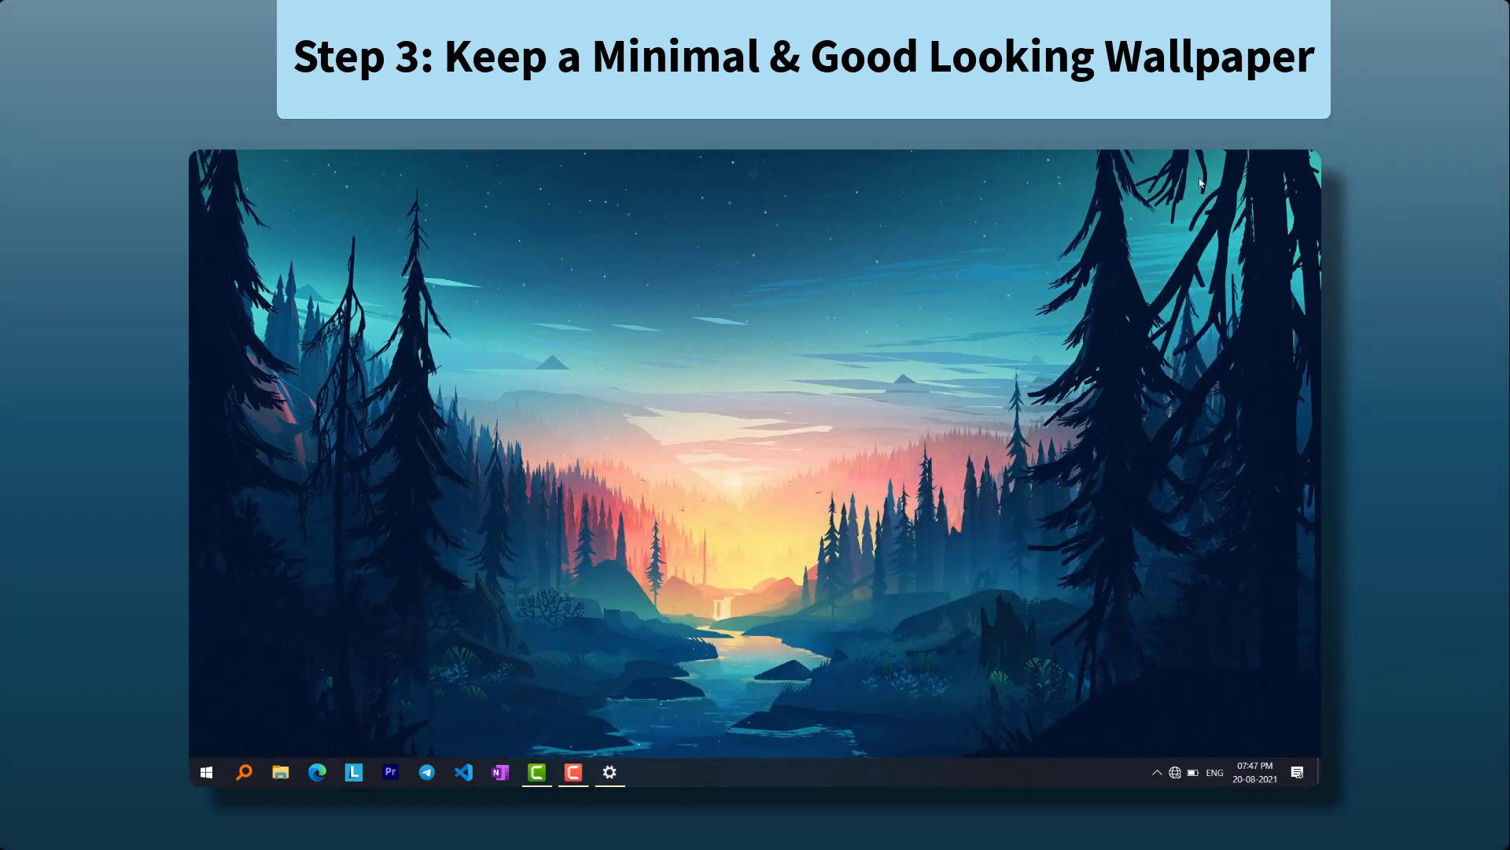
pyautogui.click(605, 776)
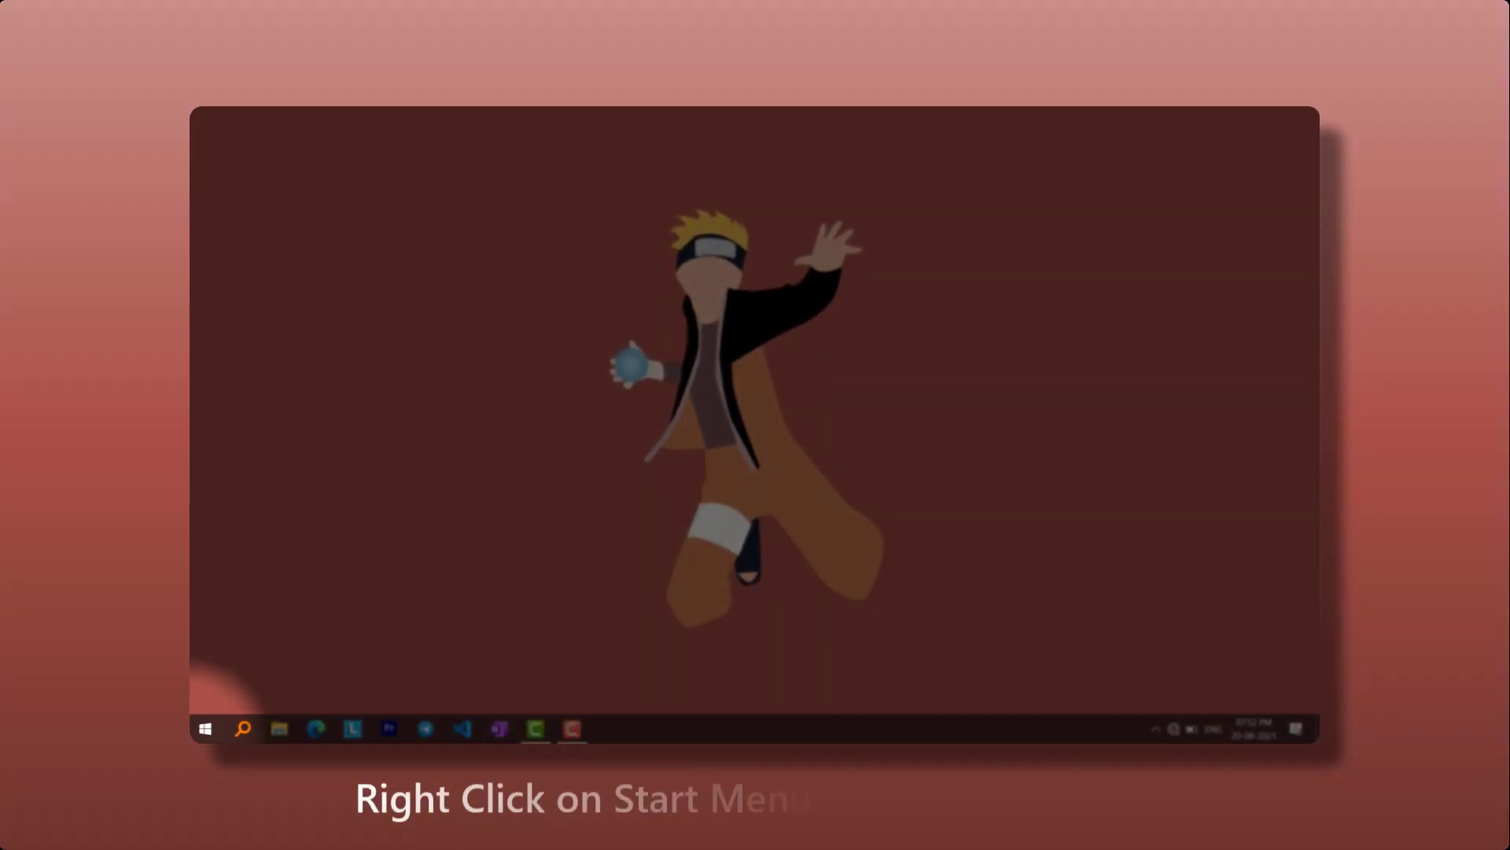
# Step: In Open-Shell Controls, set Left Click and Windows Key to open the Windows Start Menu
pyautogui.rightClick(204, 729)
pyautogui.click(226, 691)
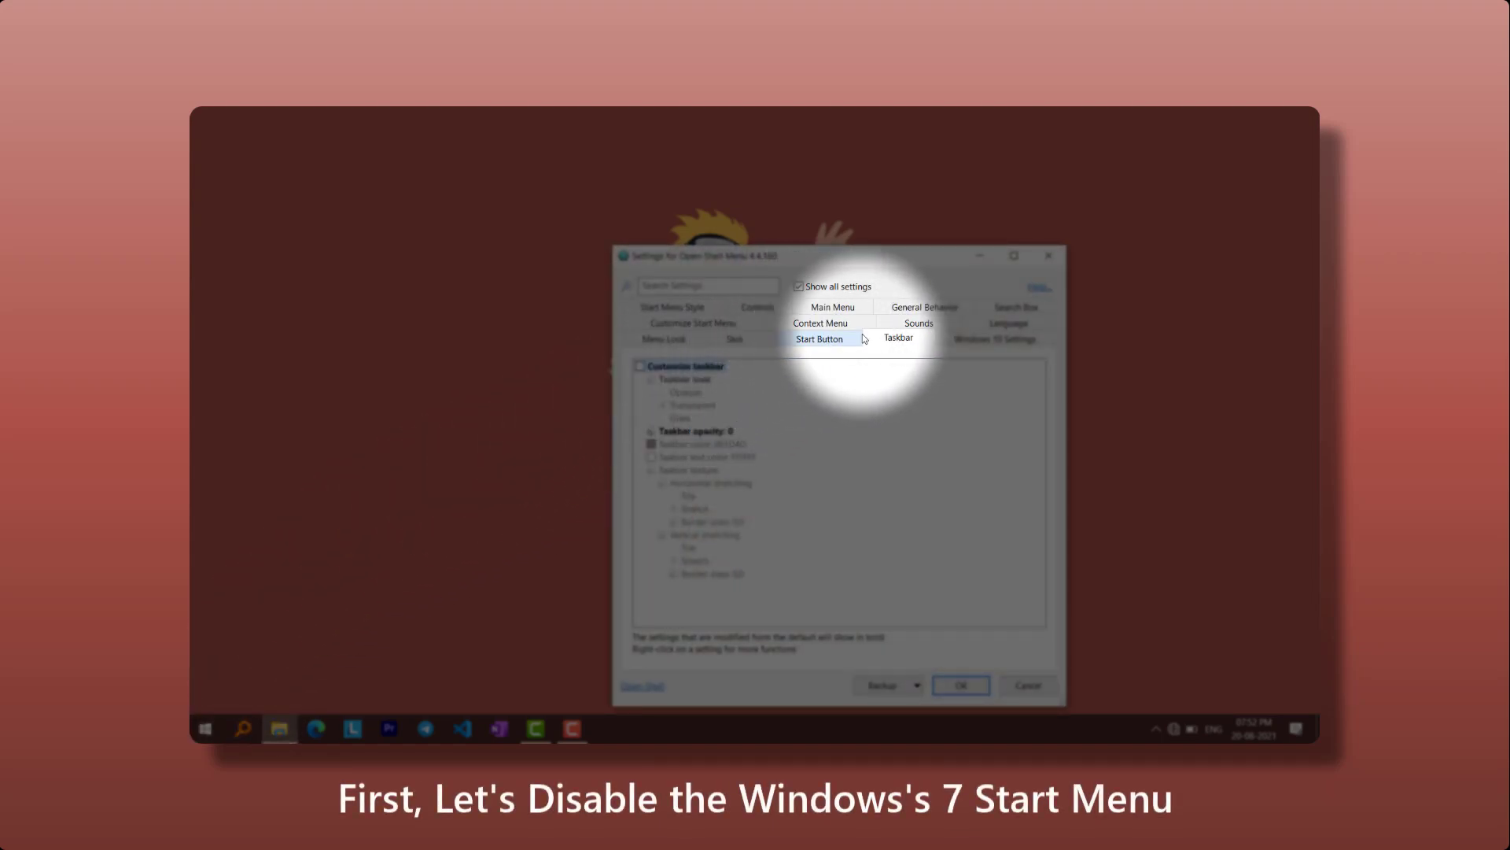
pyautogui.click(758, 306)
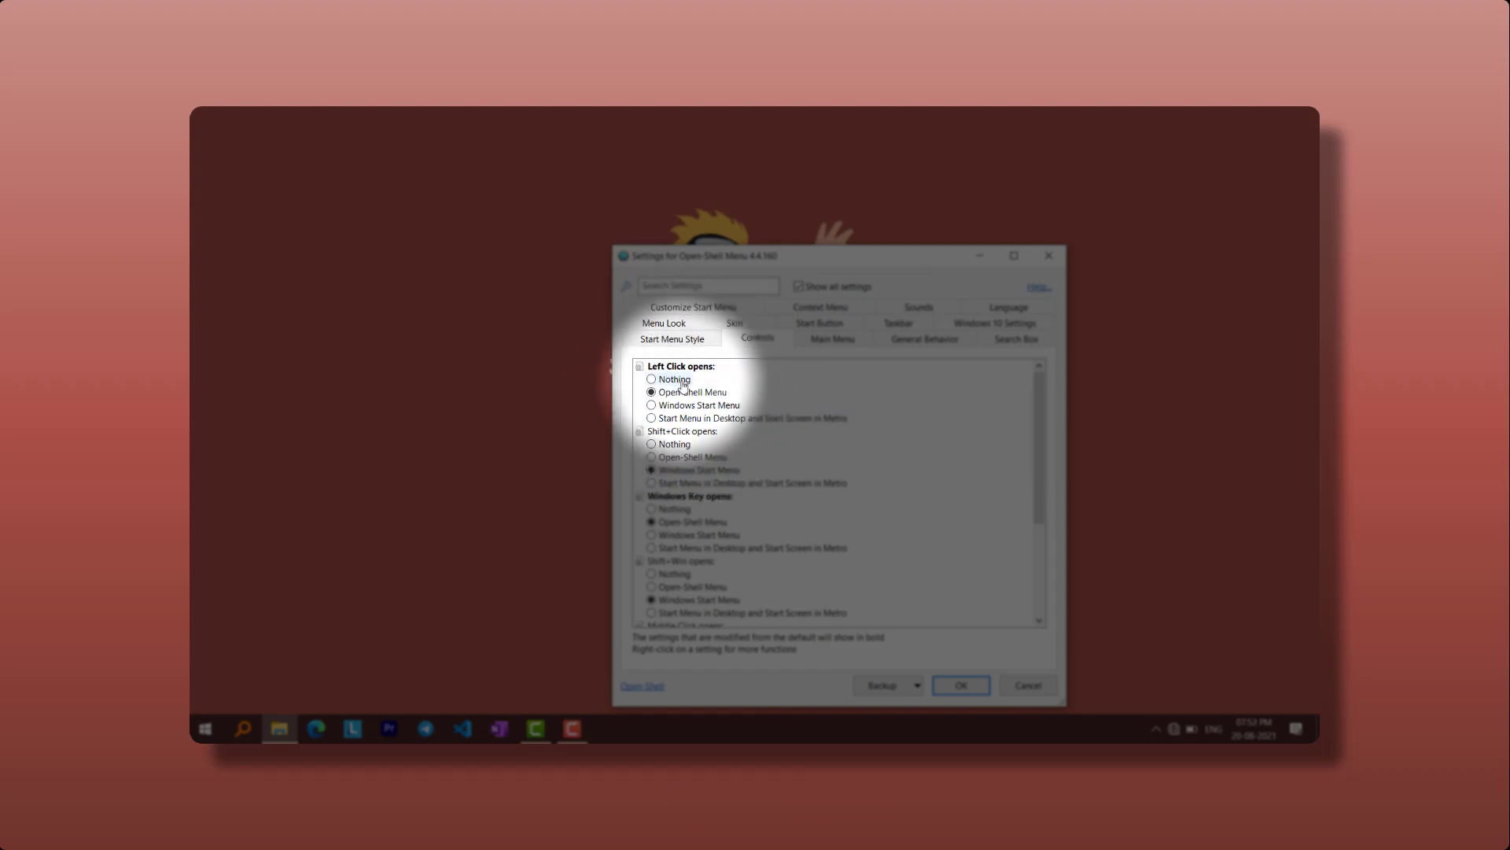
pyautogui.click(700, 406)
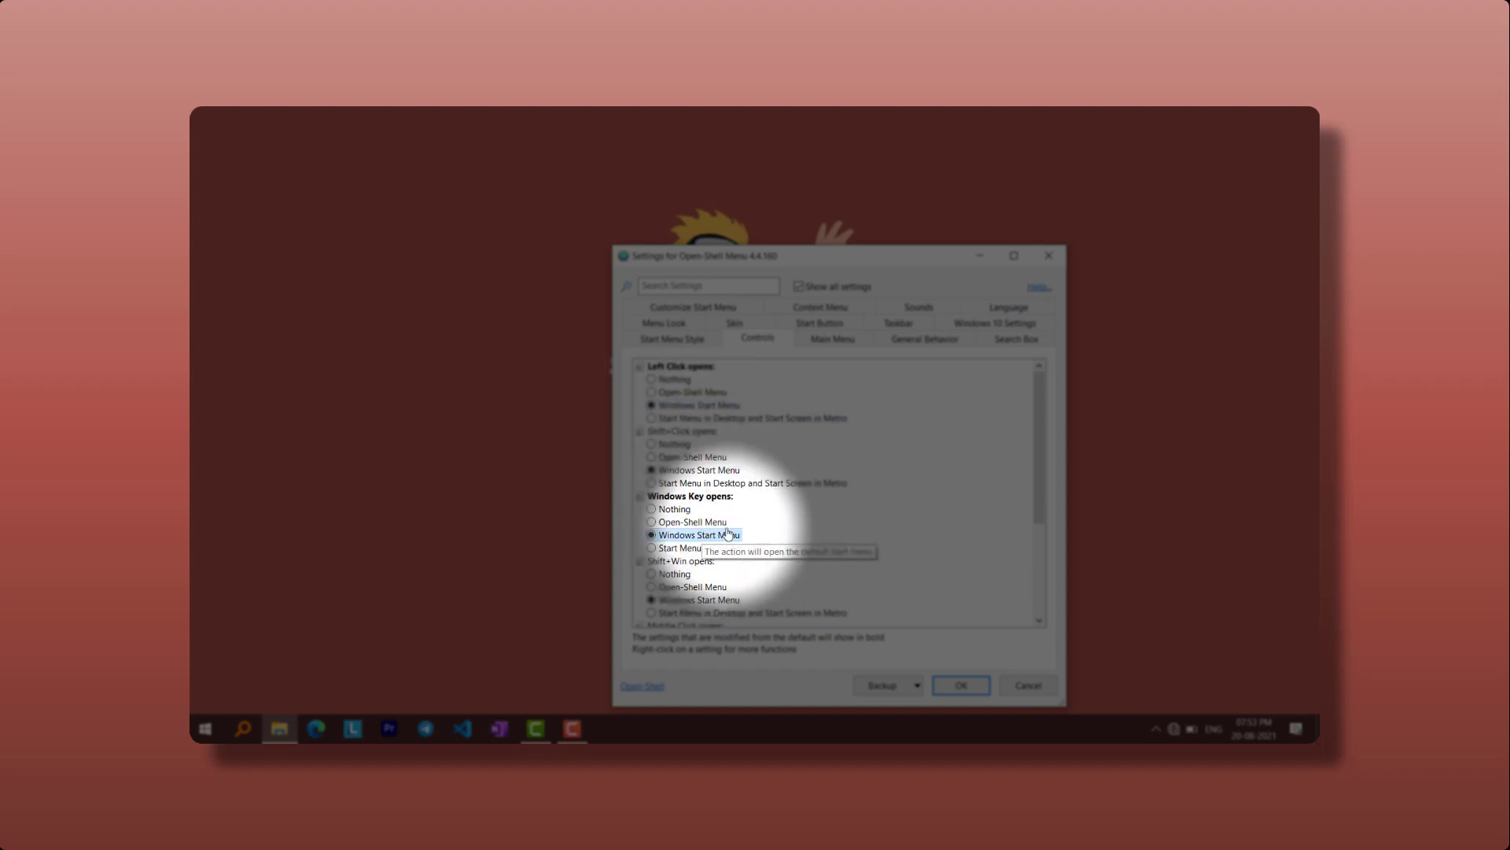
pyautogui.click(961, 685)
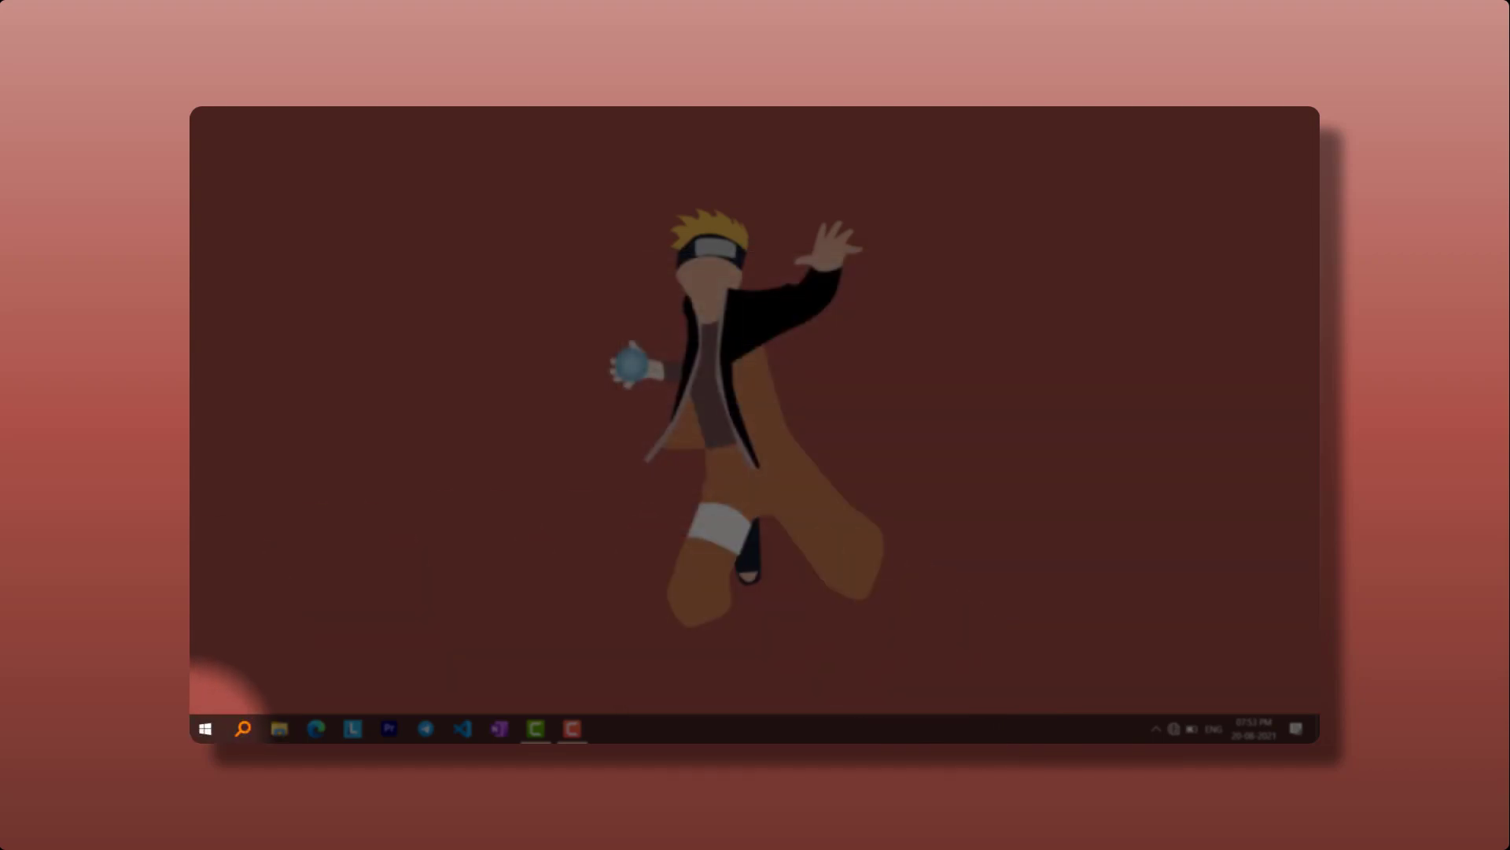
# Step: Test the Start button a few times, then reopen the Open-Shell settings
pyautogui.click(205, 729)
pyautogui.click(205, 729)
pyautogui.click(206, 729)
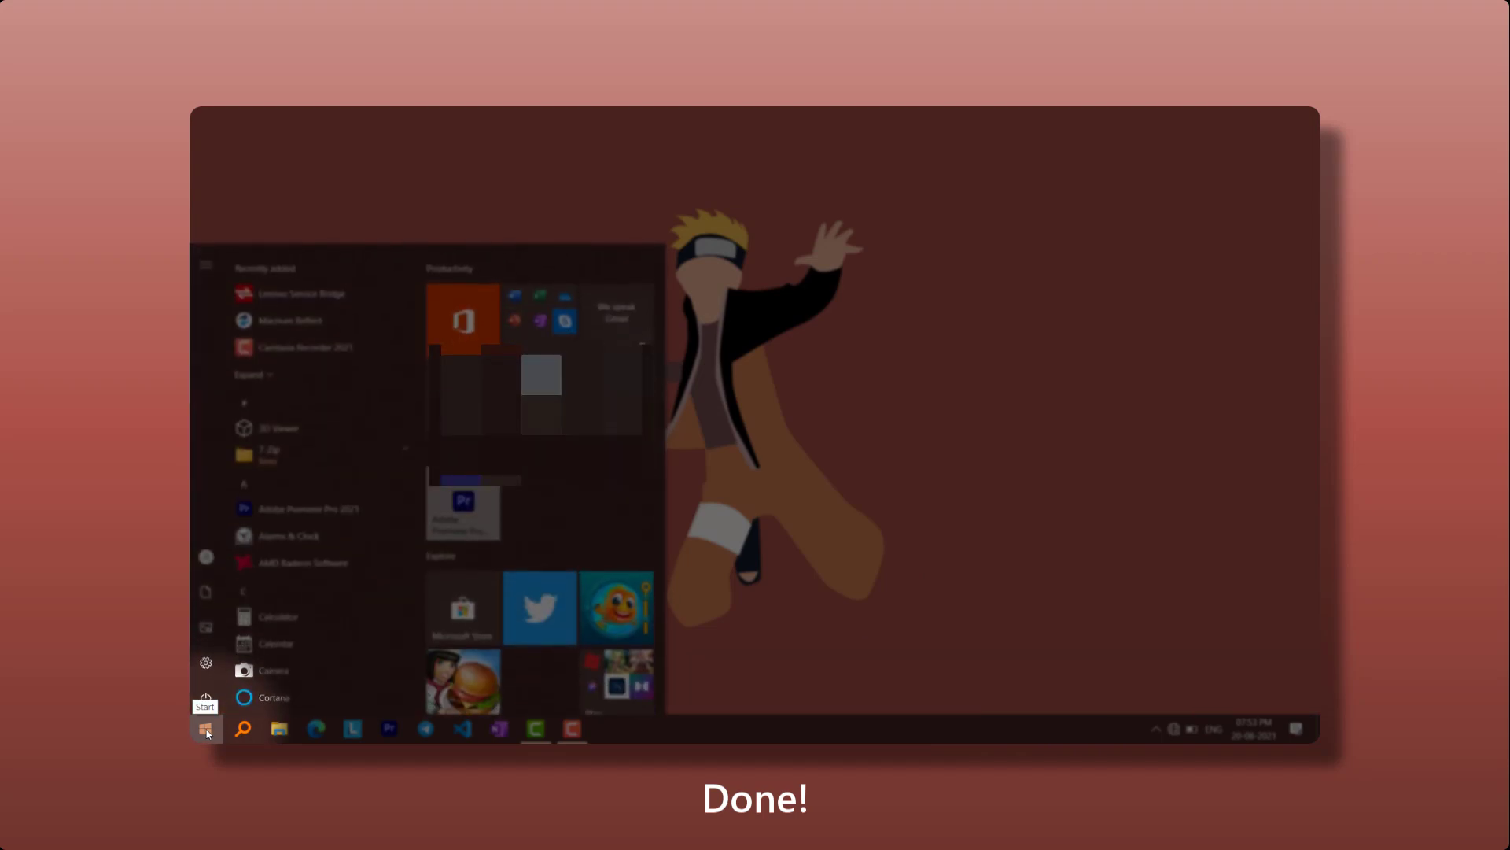
pyautogui.click(206, 729)
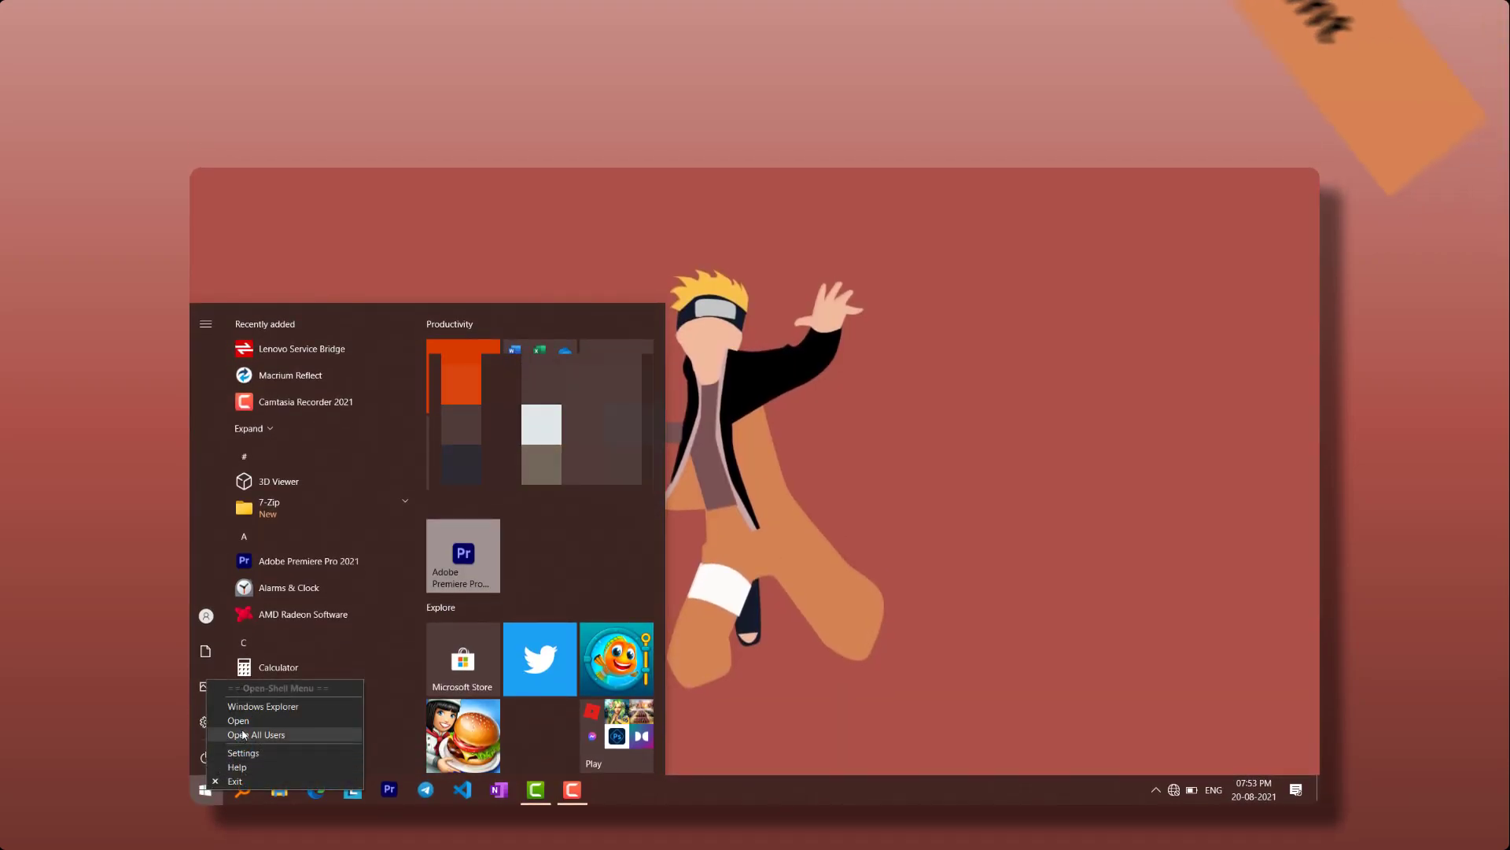
pyautogui.click(243, 753)
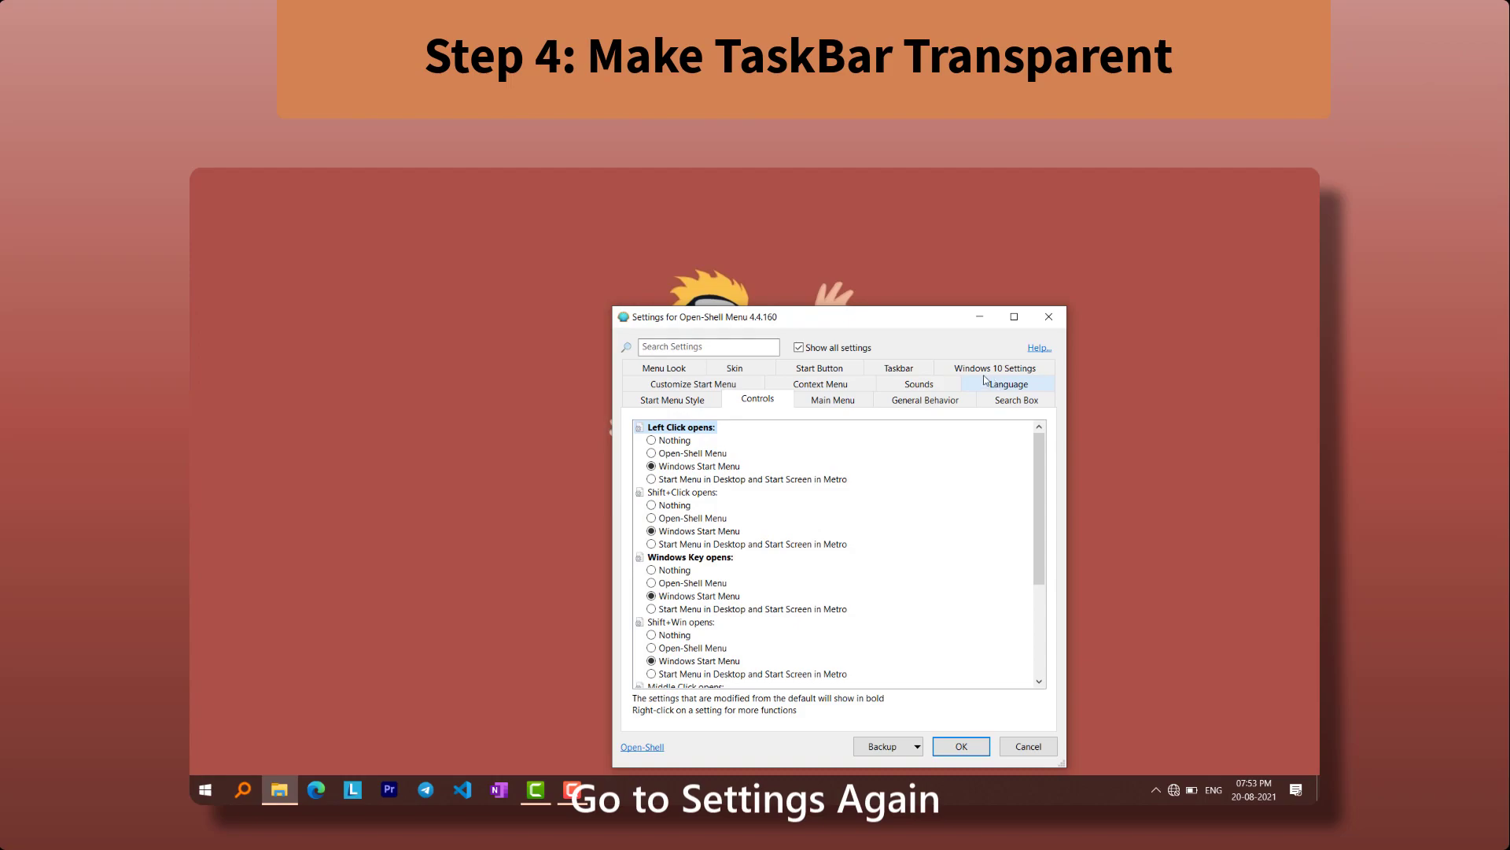
# Step: On the Taskbar tab, enable taskbar customization with the Glass look at 0 opacity, then OK
pyautogui.click(899, 368)
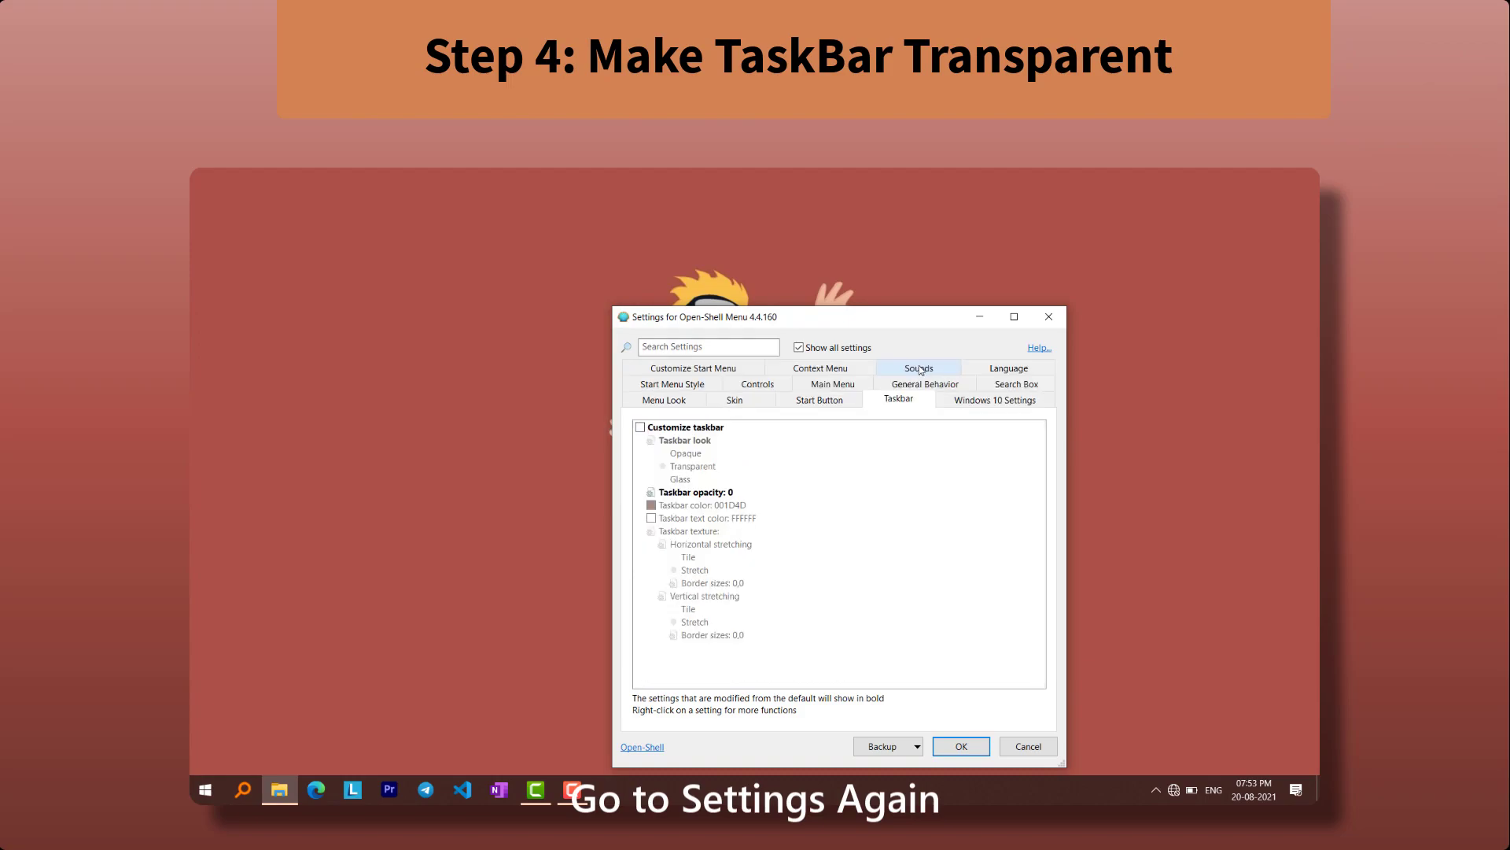
pyautogui.click(640, 427)
pyautogui.click(674, 476)
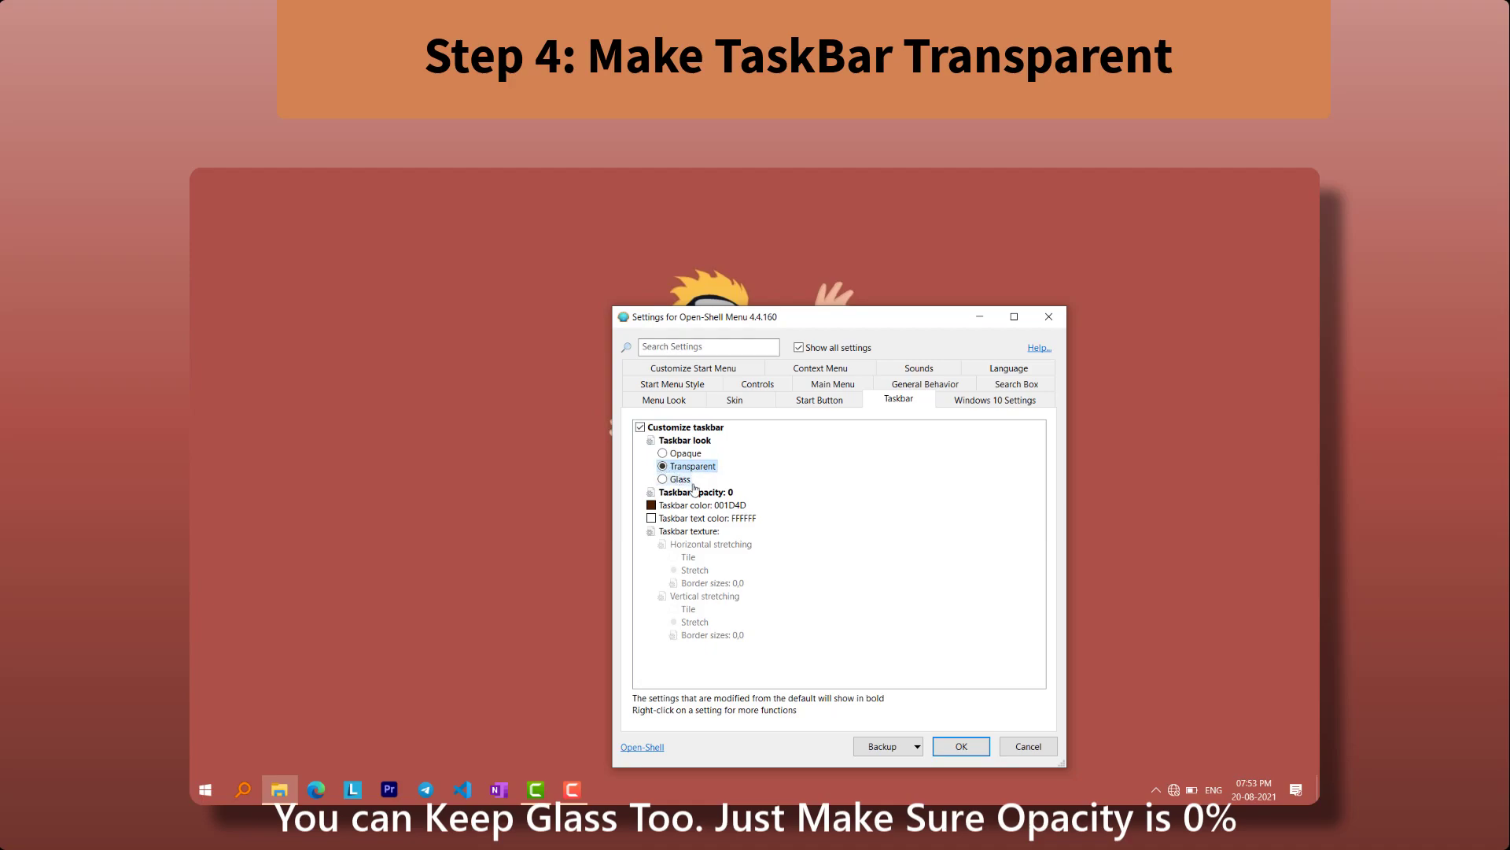
pyautogui.click(680, 479)
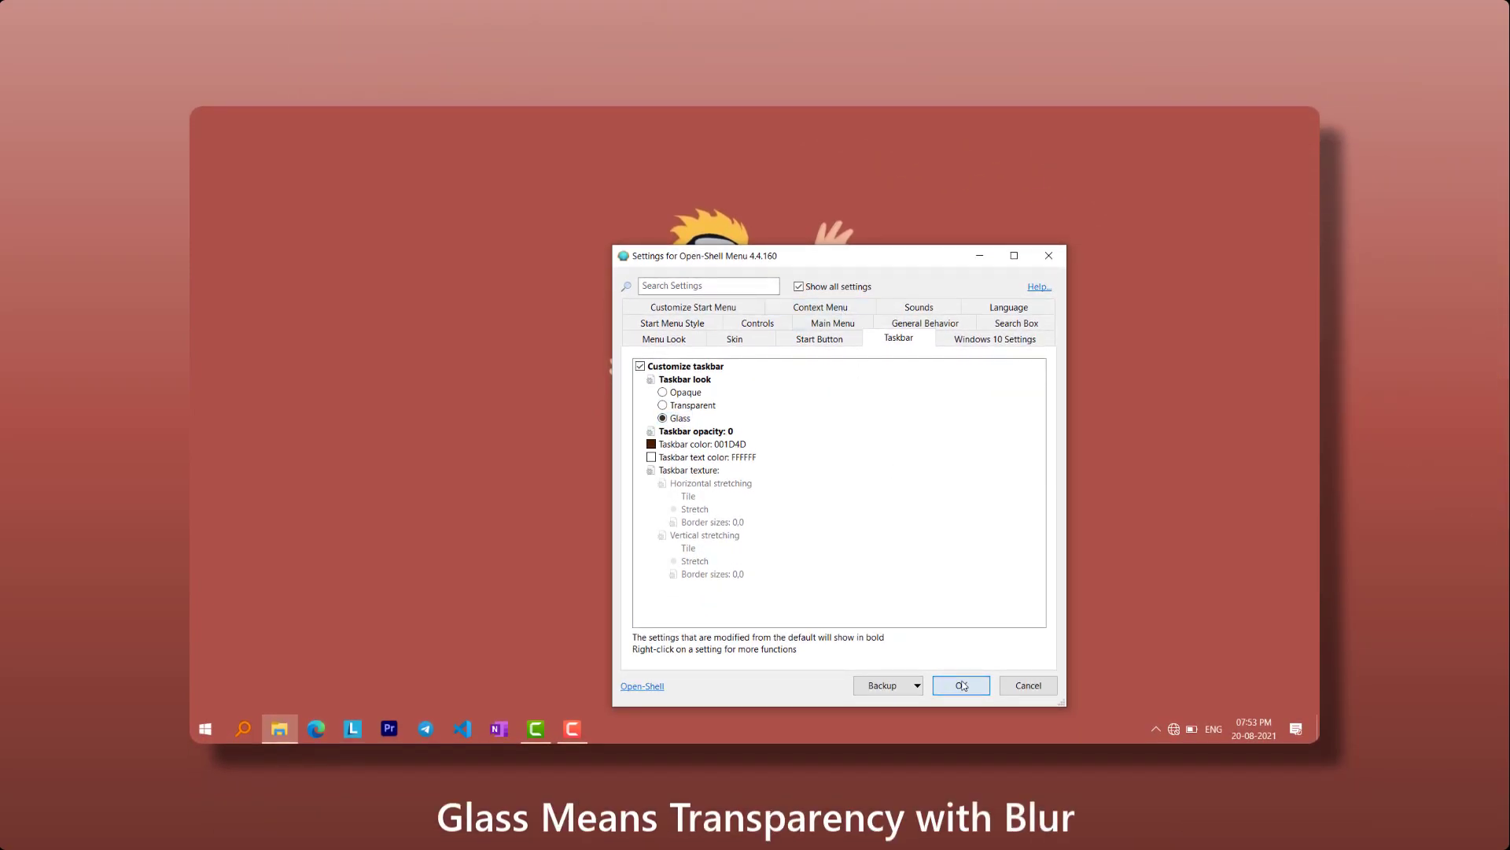
pyautogui.click(963, 686)
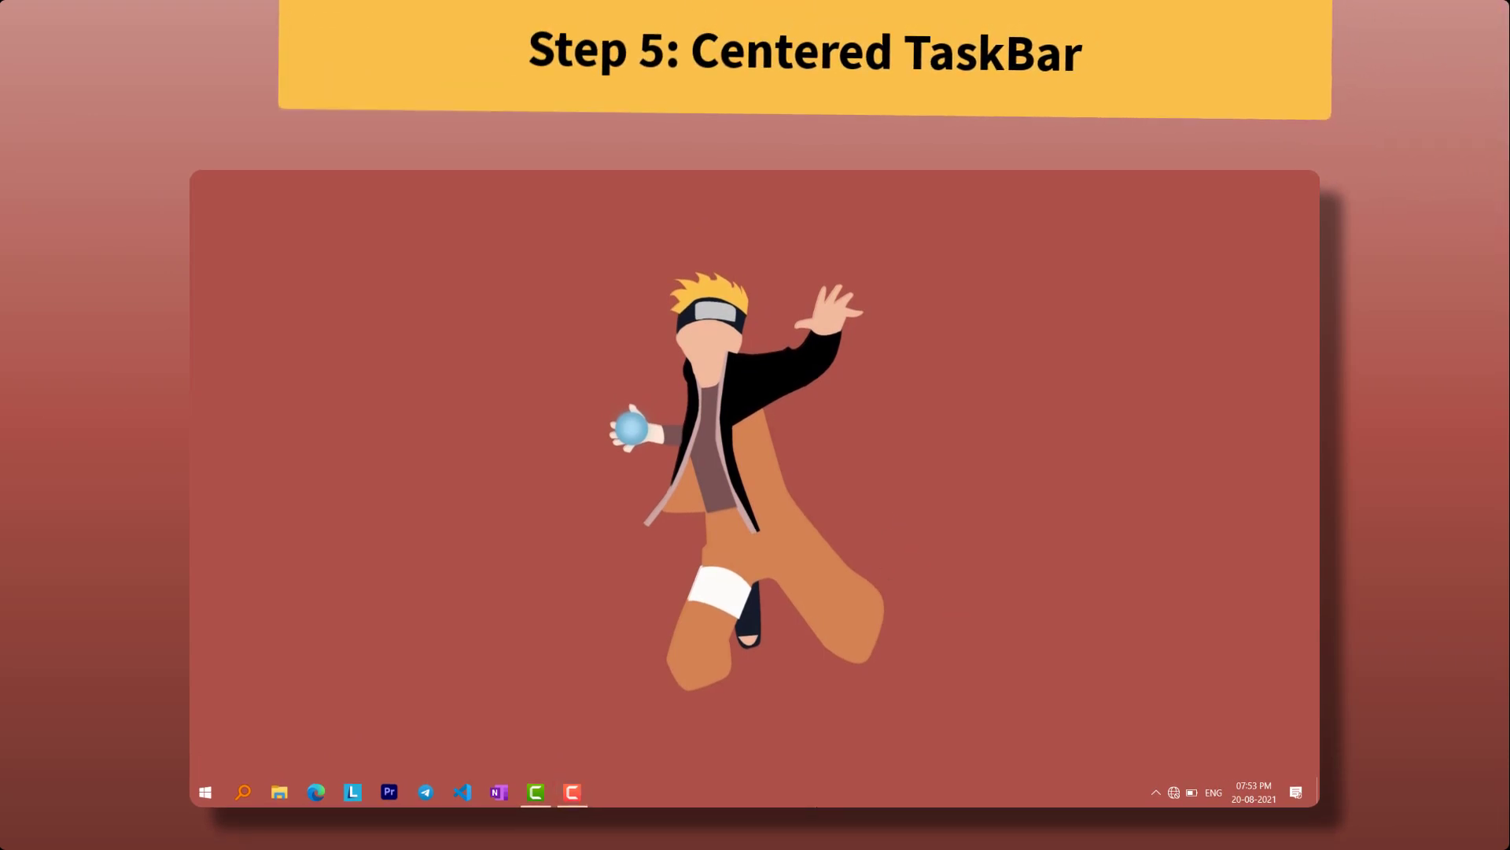
pyautogui.rightClick(812, 792)
pyautogui.click(851, 757)
pyautogui.rightClick(831, 793)
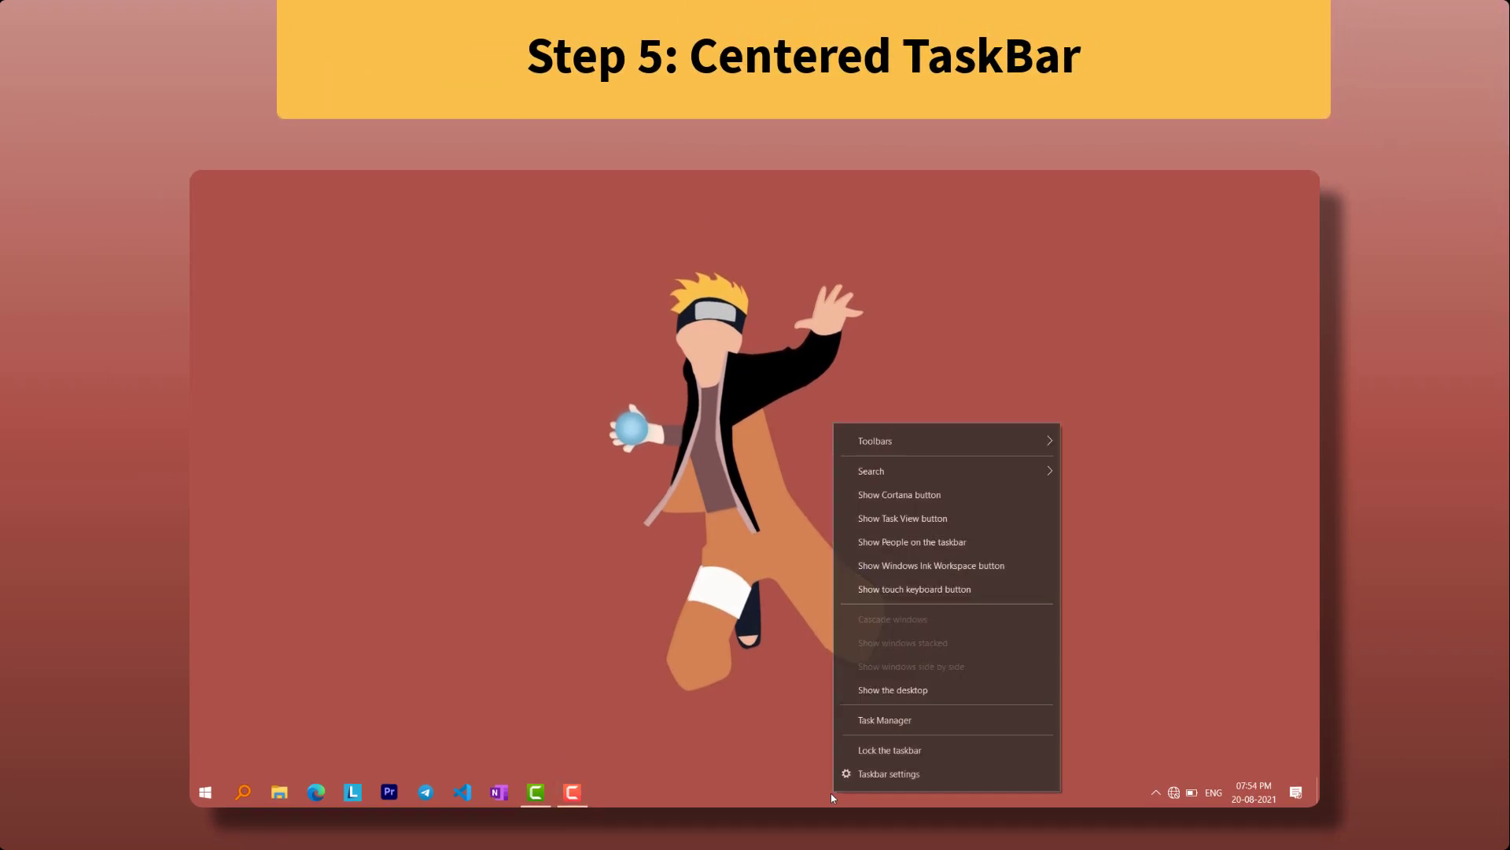
pyautogui.moveTo(960, 452)
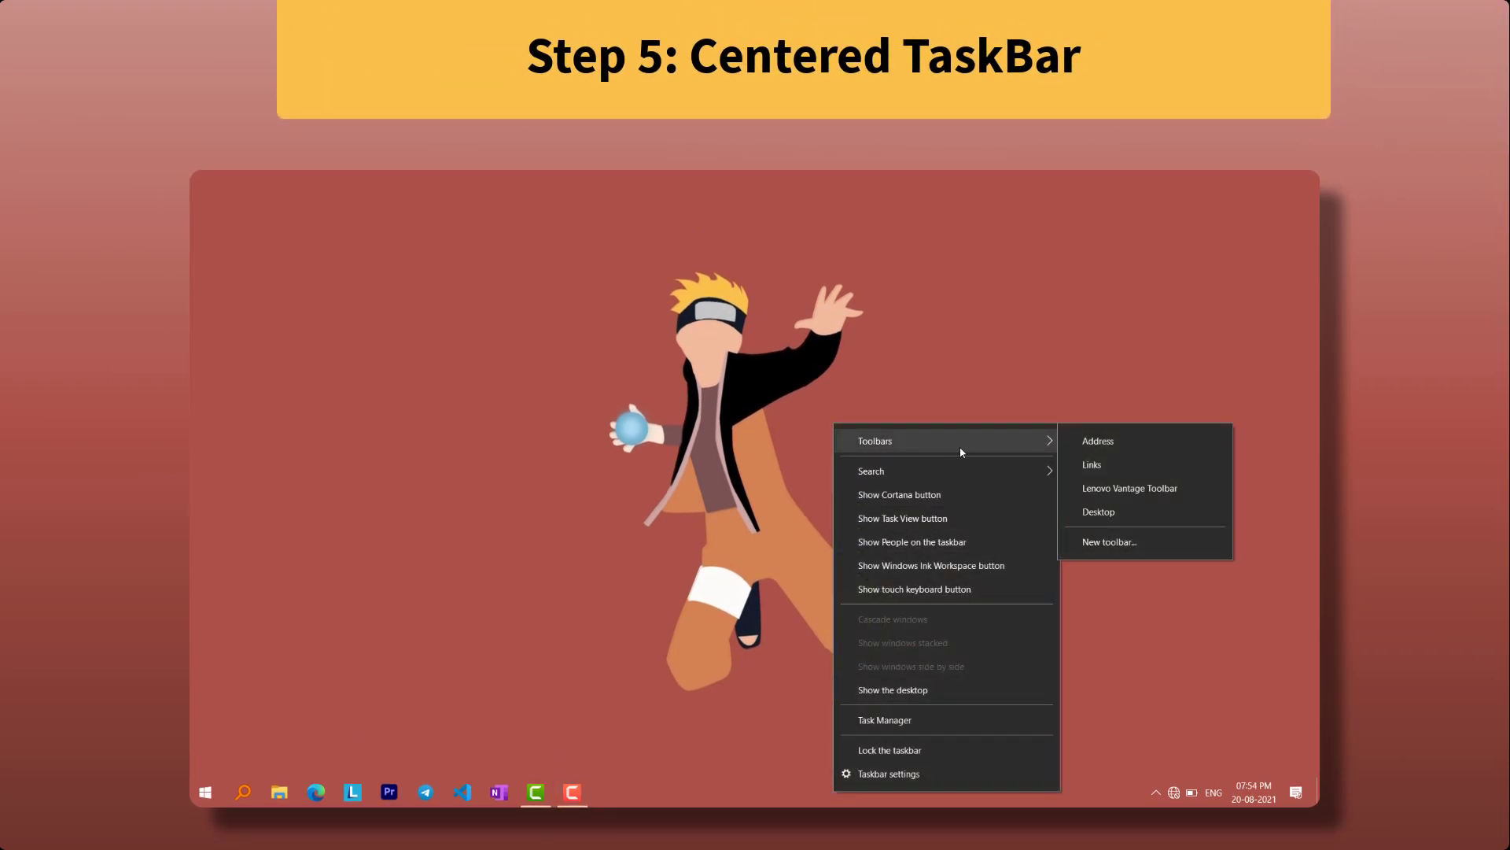
pyautogui.click(1091, 465)
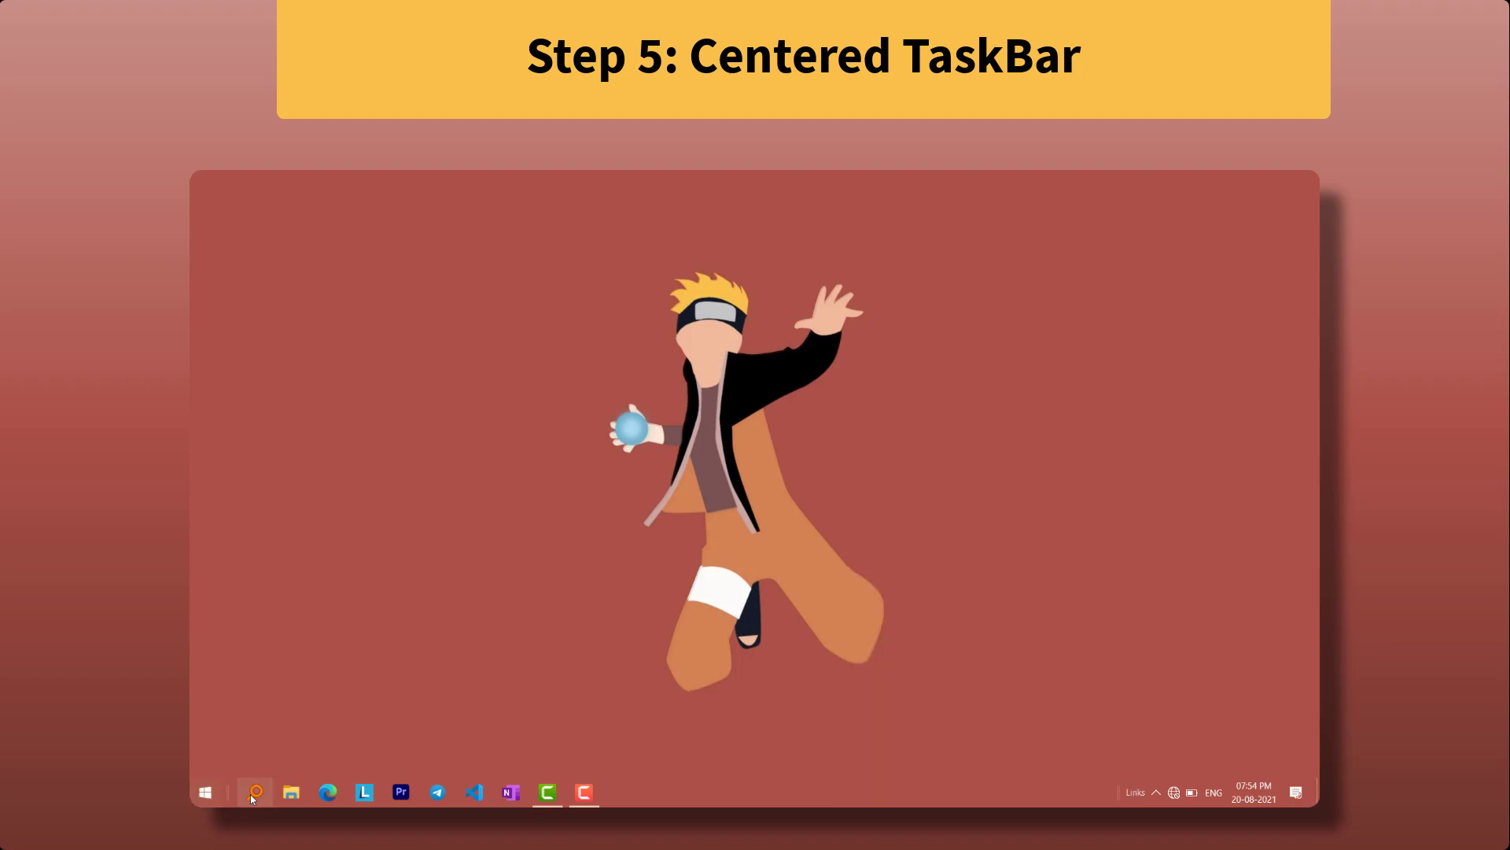
pyautogui.moveTo(1119, 792); pyautogui.dragTo(869, 804)
pyautogui.moveTo(869, 742); pyautogui.dragTo(779, 741)
pyautogui.moveTo(612, 730); pyautogui.dragTo(336, 729)
pyautogui.moveTo(268, 790); pyautogui.dragTo(88, 799)
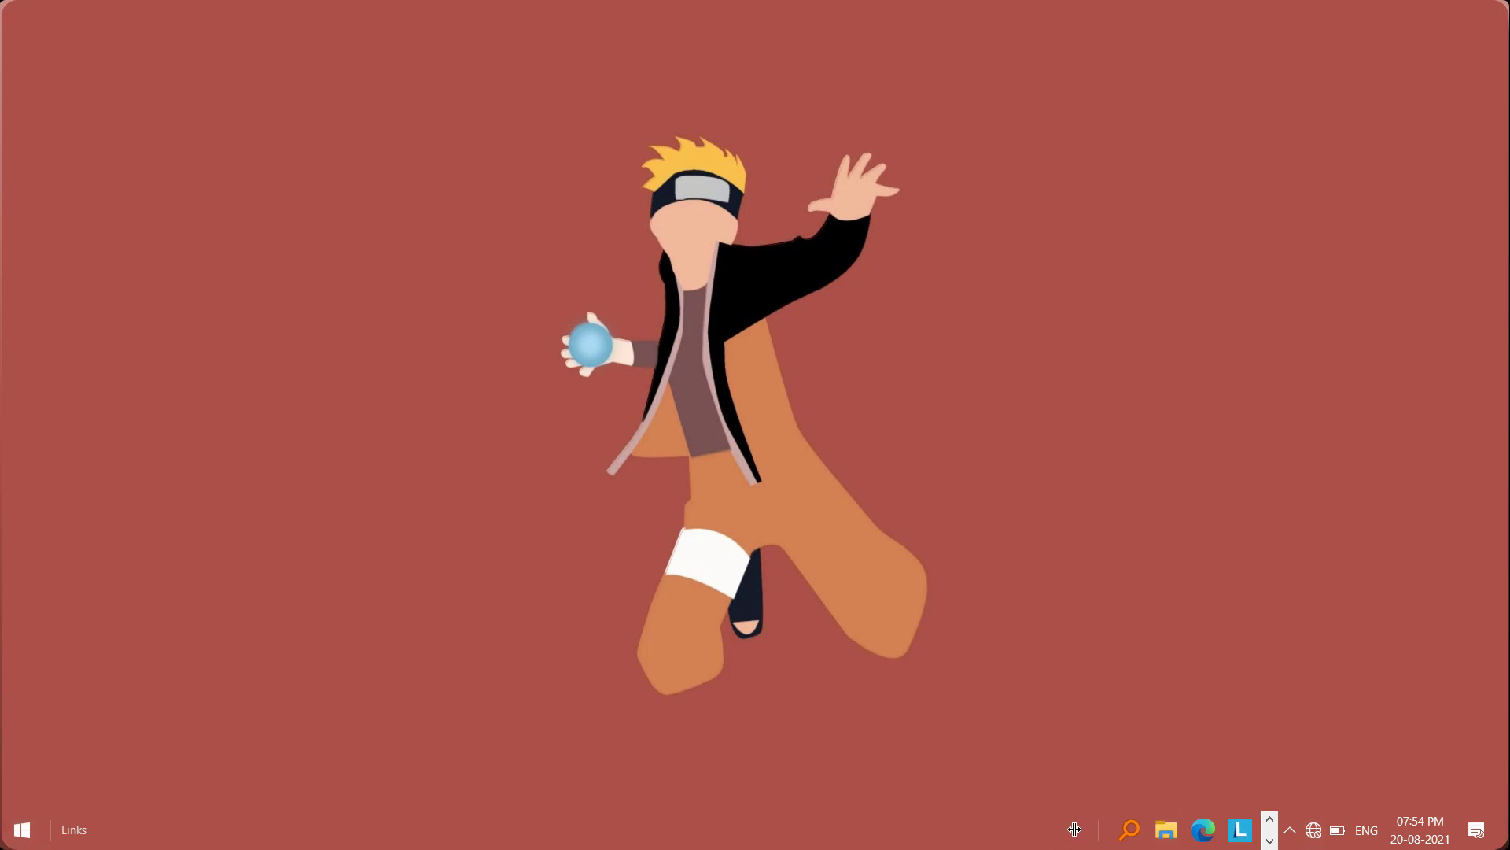
pyautogui.moveTo(1075, 829); pyautogui.dragTo(537, 832)
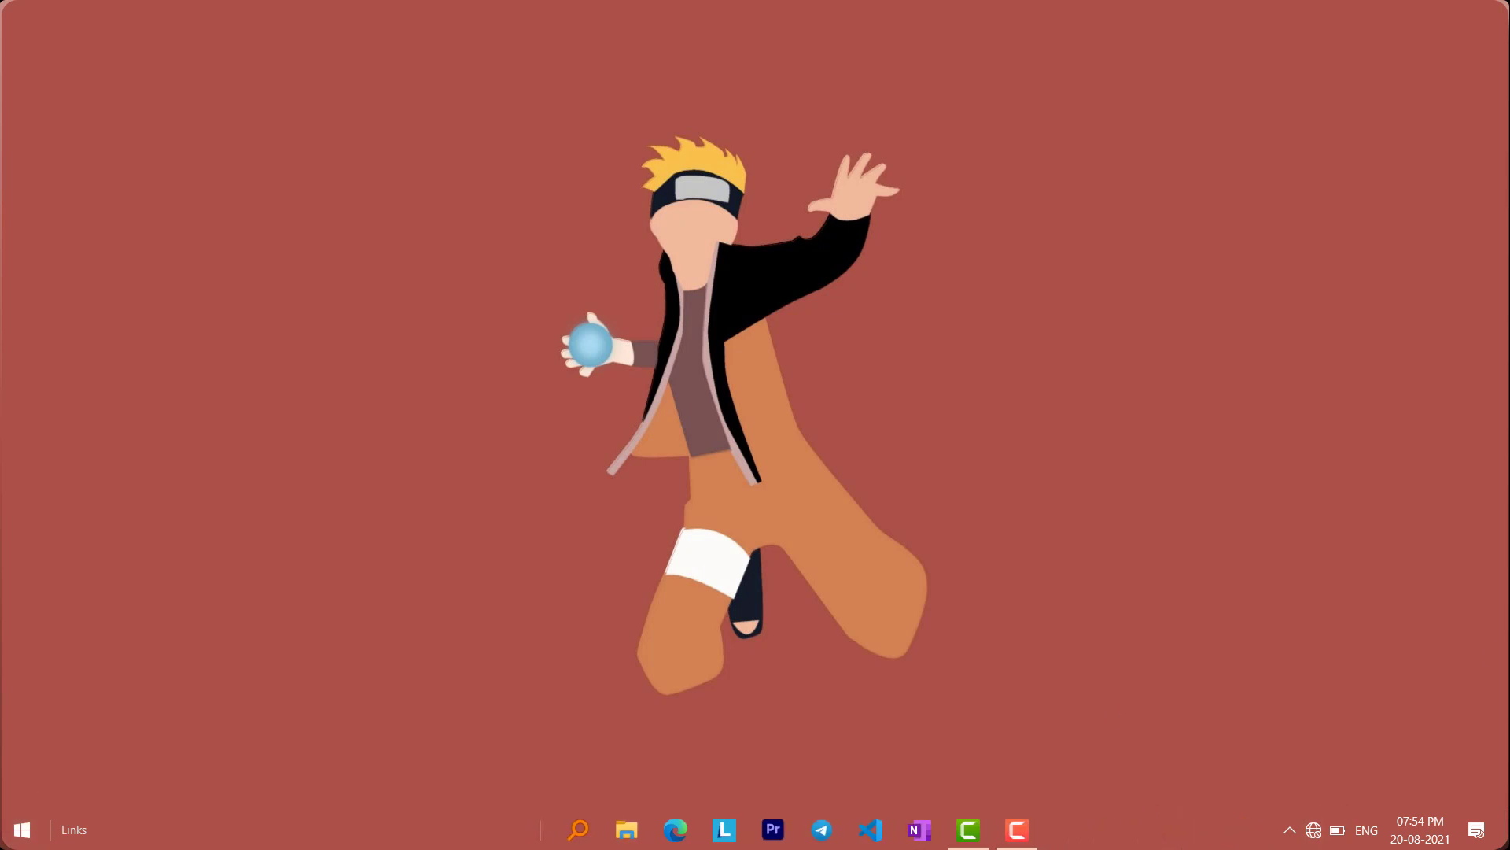
pyautogui.rightClick(1122, 844)
pyautogui.click(1172, 785)
pyautogui.rightClick(1138, 838)
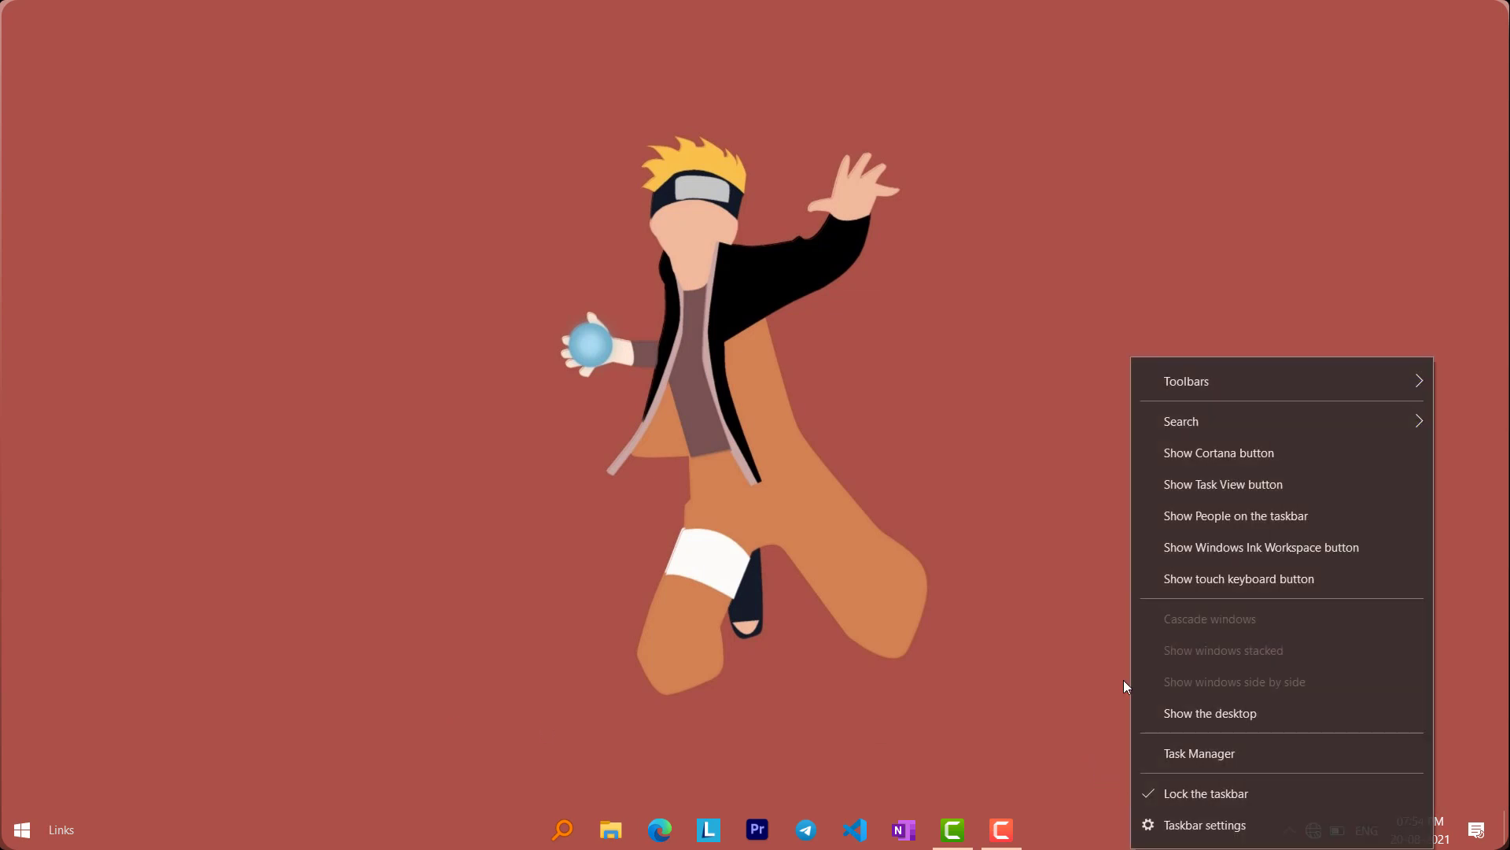
pyautogui.moveTo(1197, 370)
pyautogui.click(984, 406)
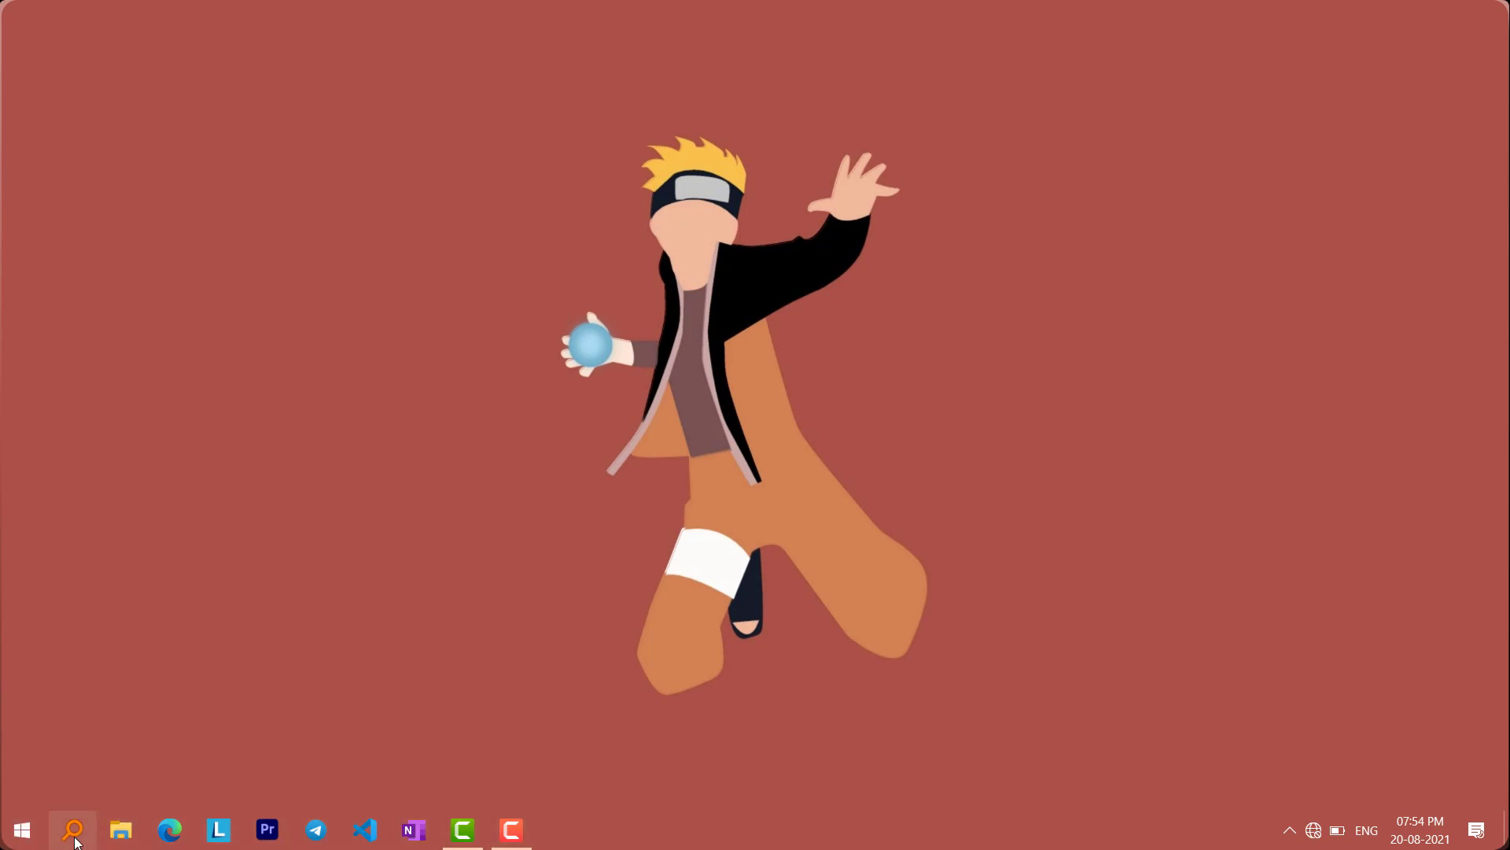
# Step: Unlock the taskbar and start a new toolbar from a folder
pyautogui.rightClick(687, 828)
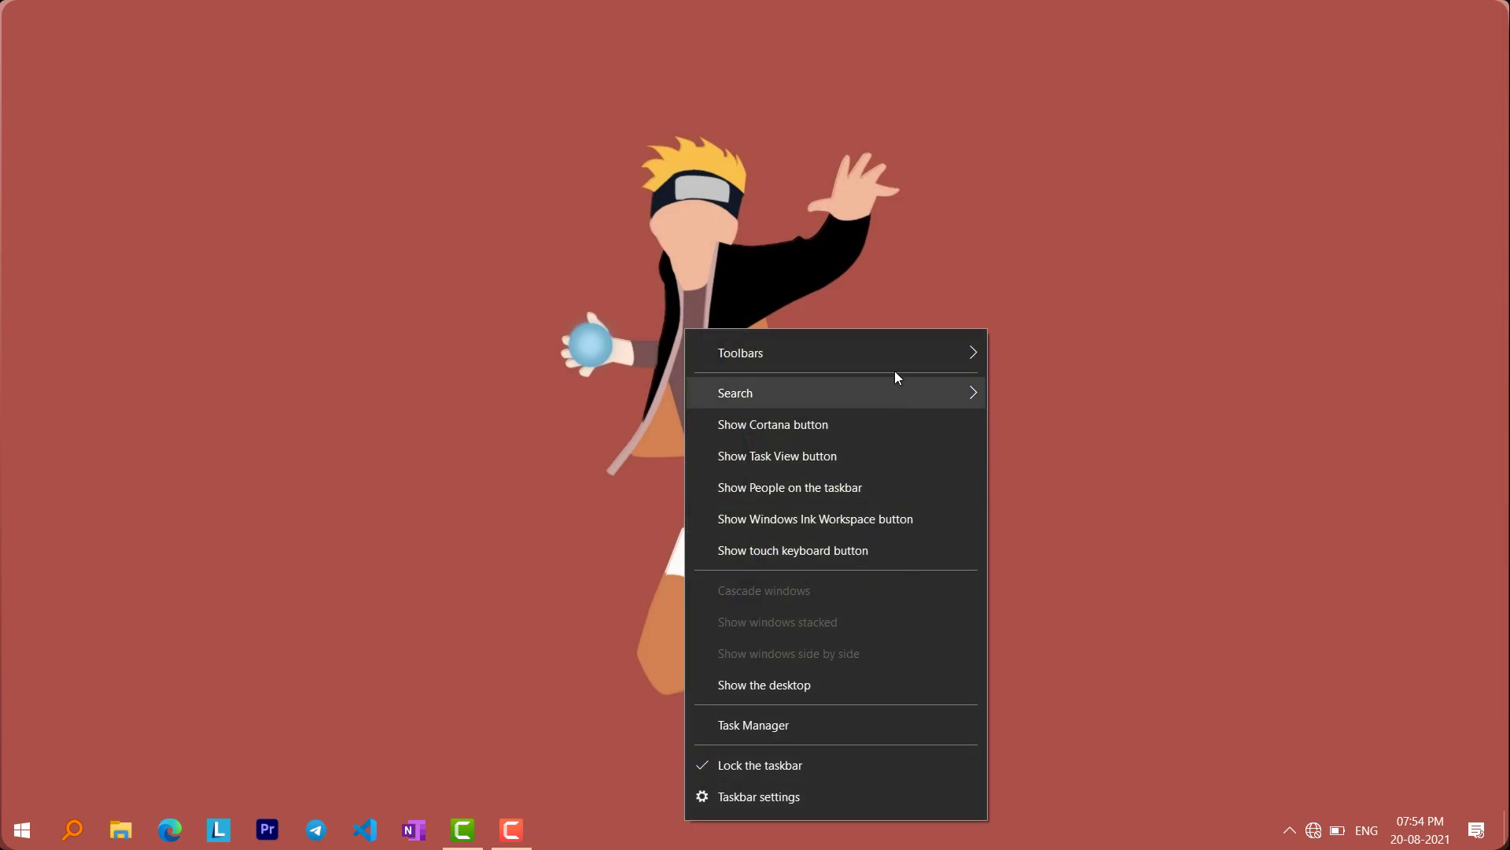
pyautogui.click(775, 765)
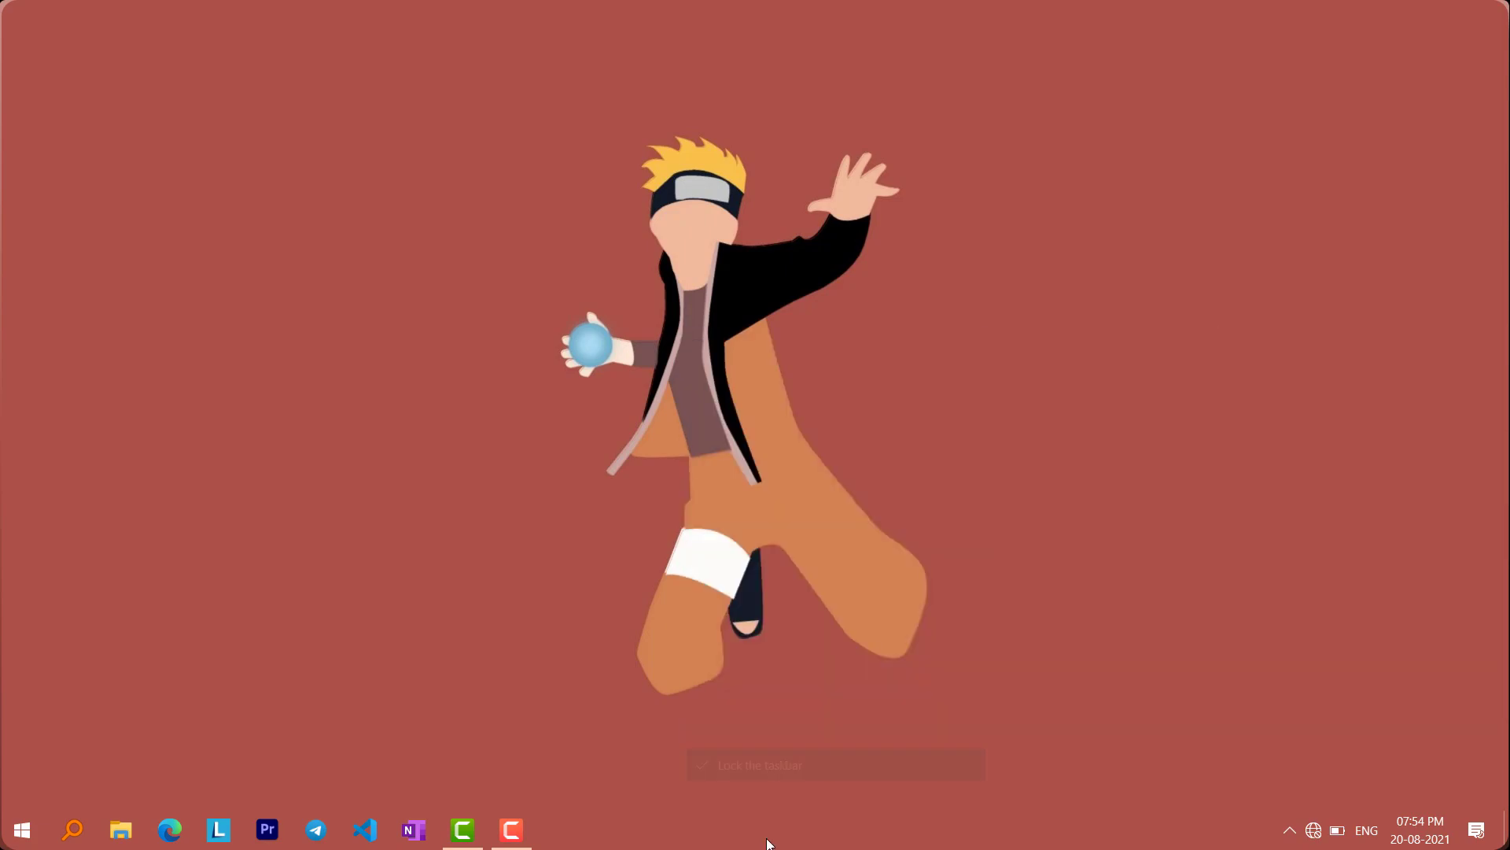
pyautogui.rightClick(767, 836)
pyautogui.moveTo(897, 380)
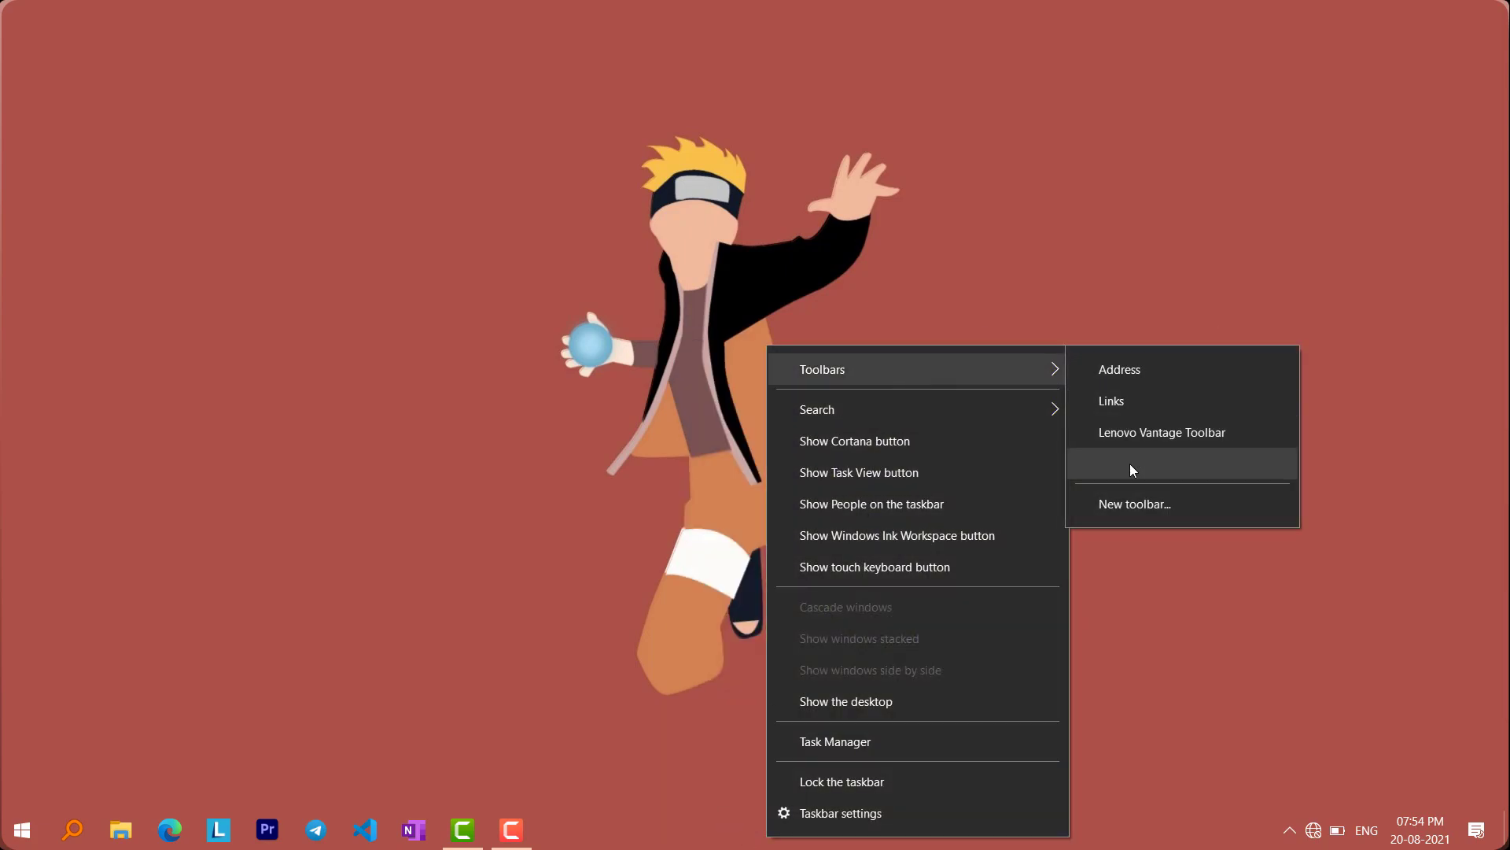
pyautogui.click(1133, 498)
# Step: Create a folder named after the owner's laptop, select it as the toolbar, and unlock the taskbar
pyautogui.rightClick(518, 527)
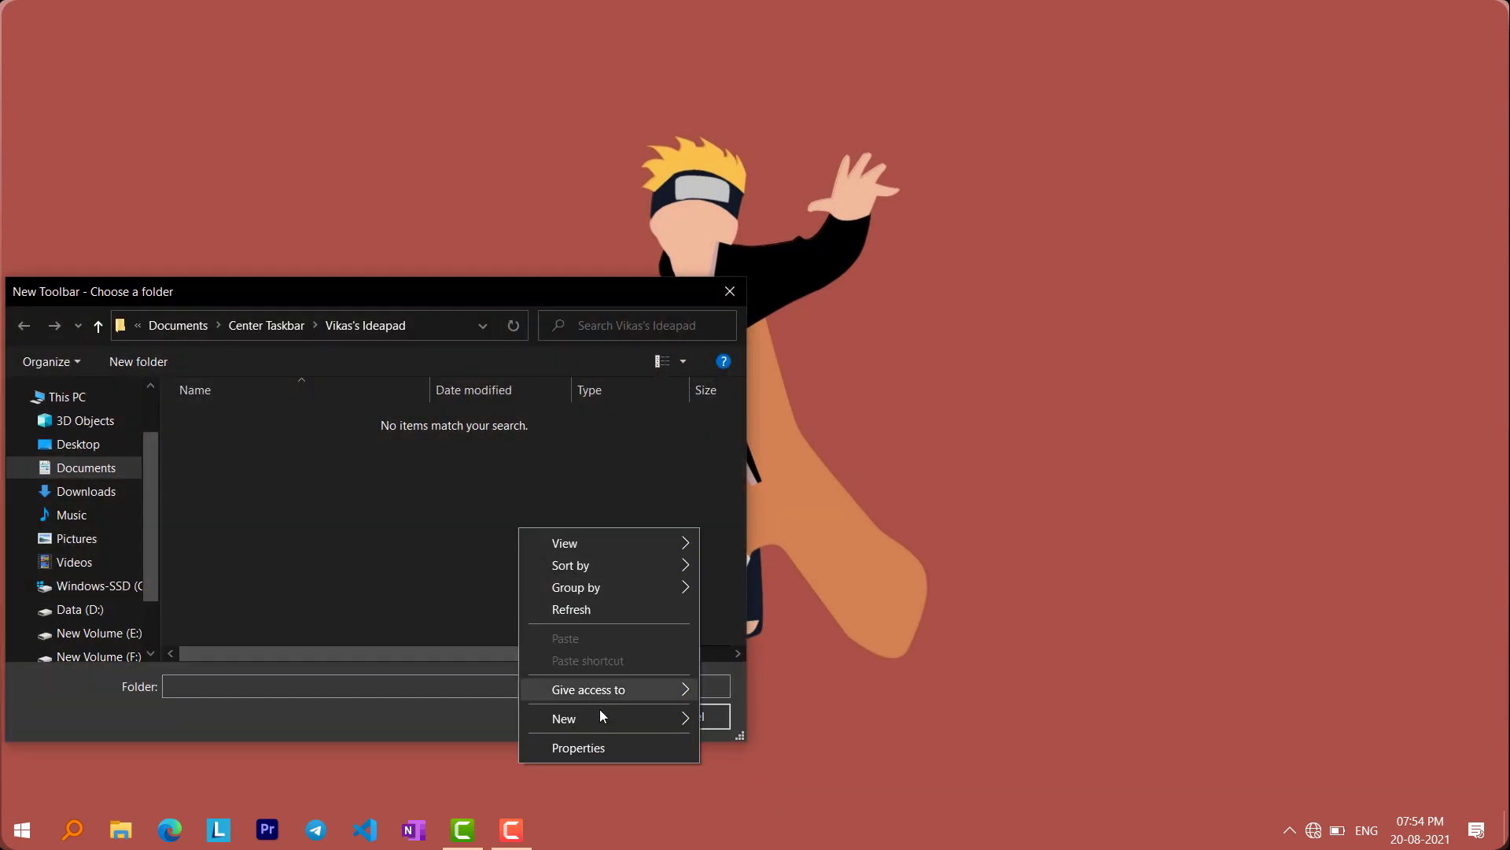
pyautogui.moveTo(685, 714)
pyautogui.click(748, 532)
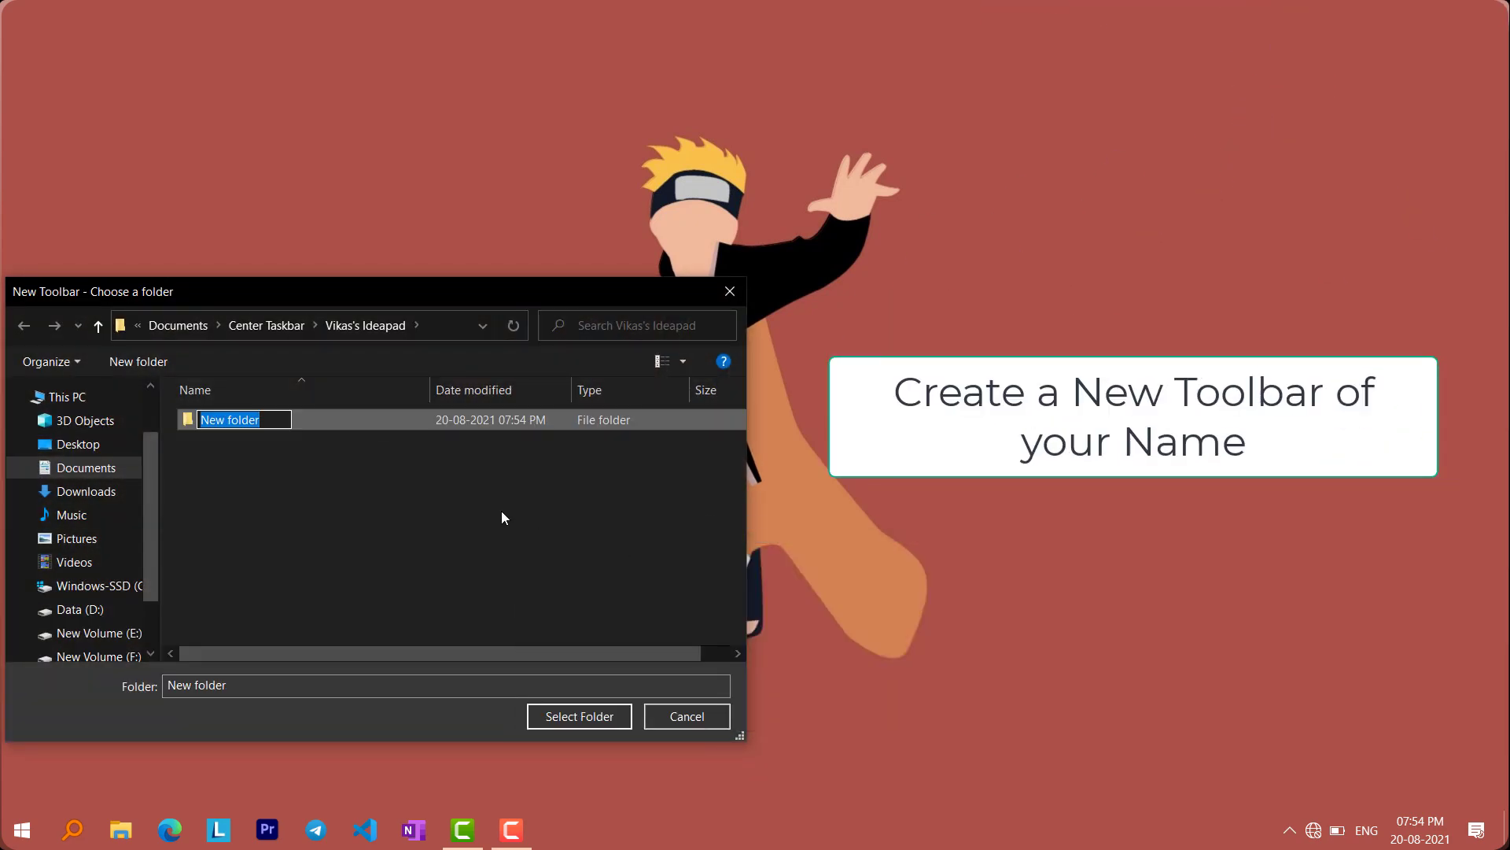
pyautogui.write("Vikas's Laptop")
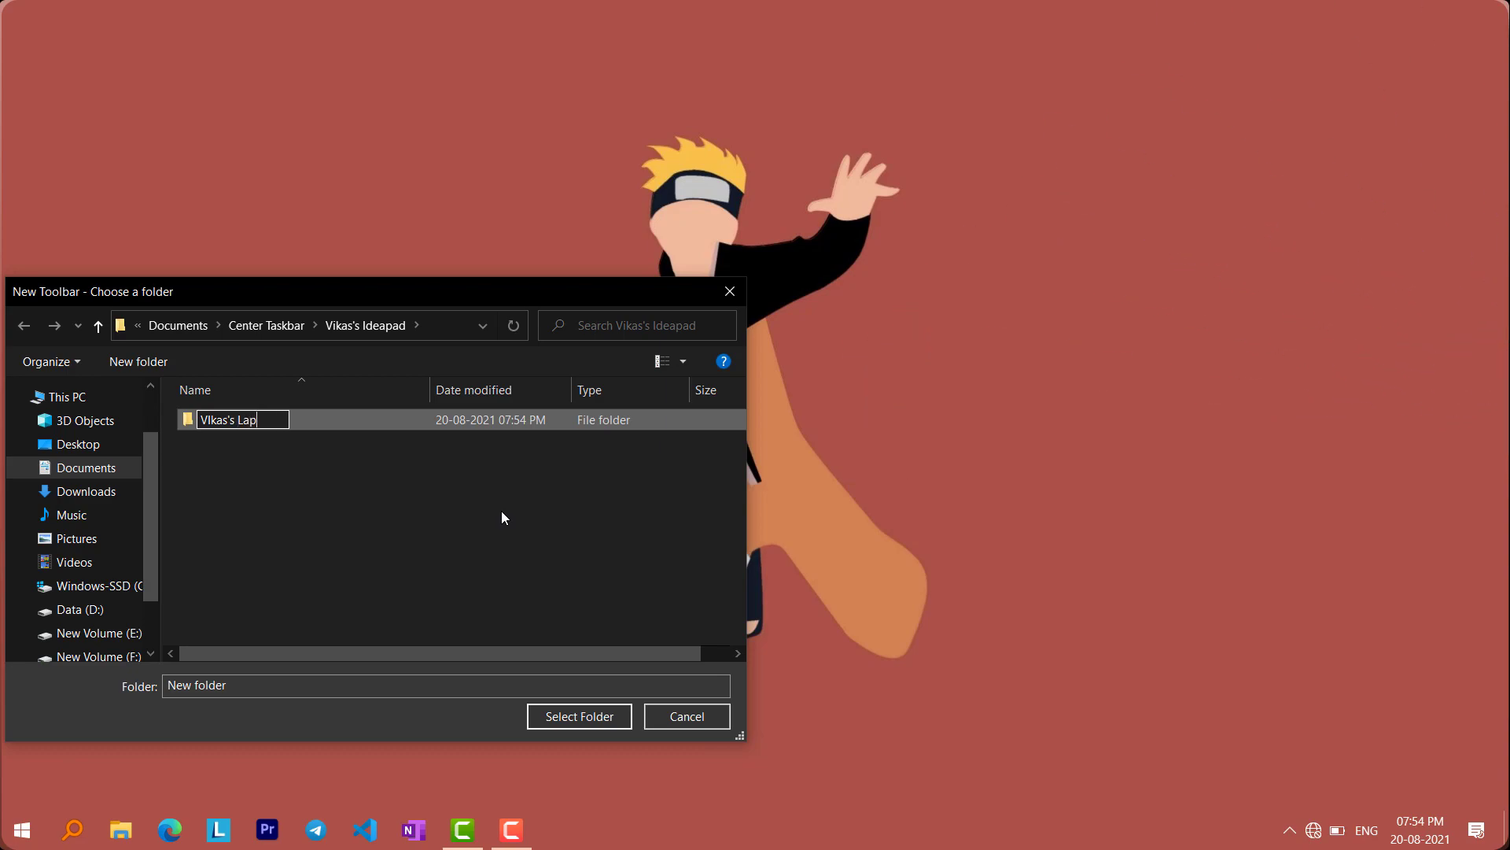
pyautogui.press('Return')
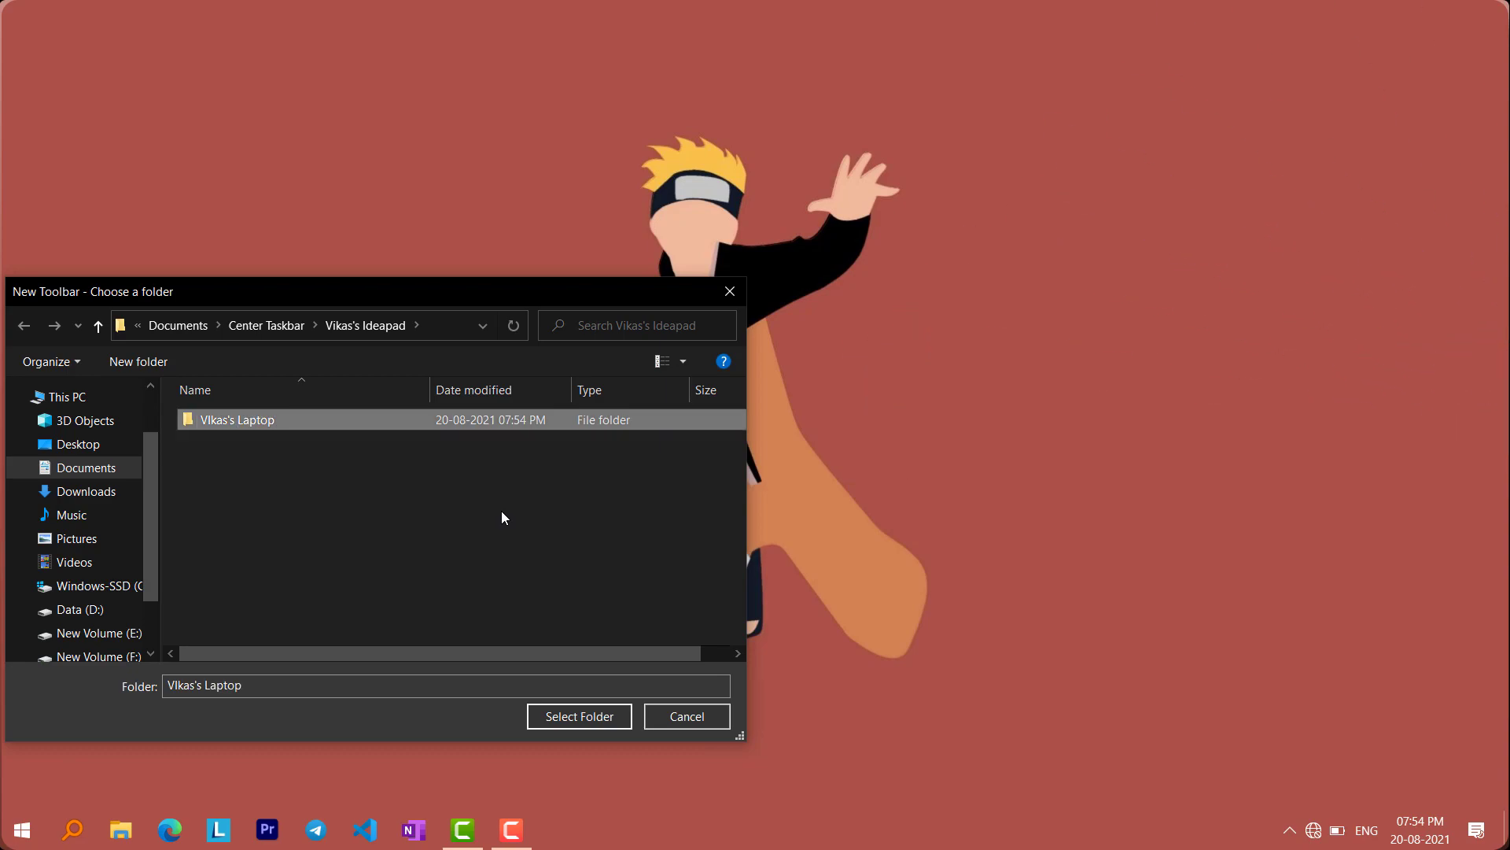
pyautogui.click(598, 717)
pyautogui.rightClick(646, 830)
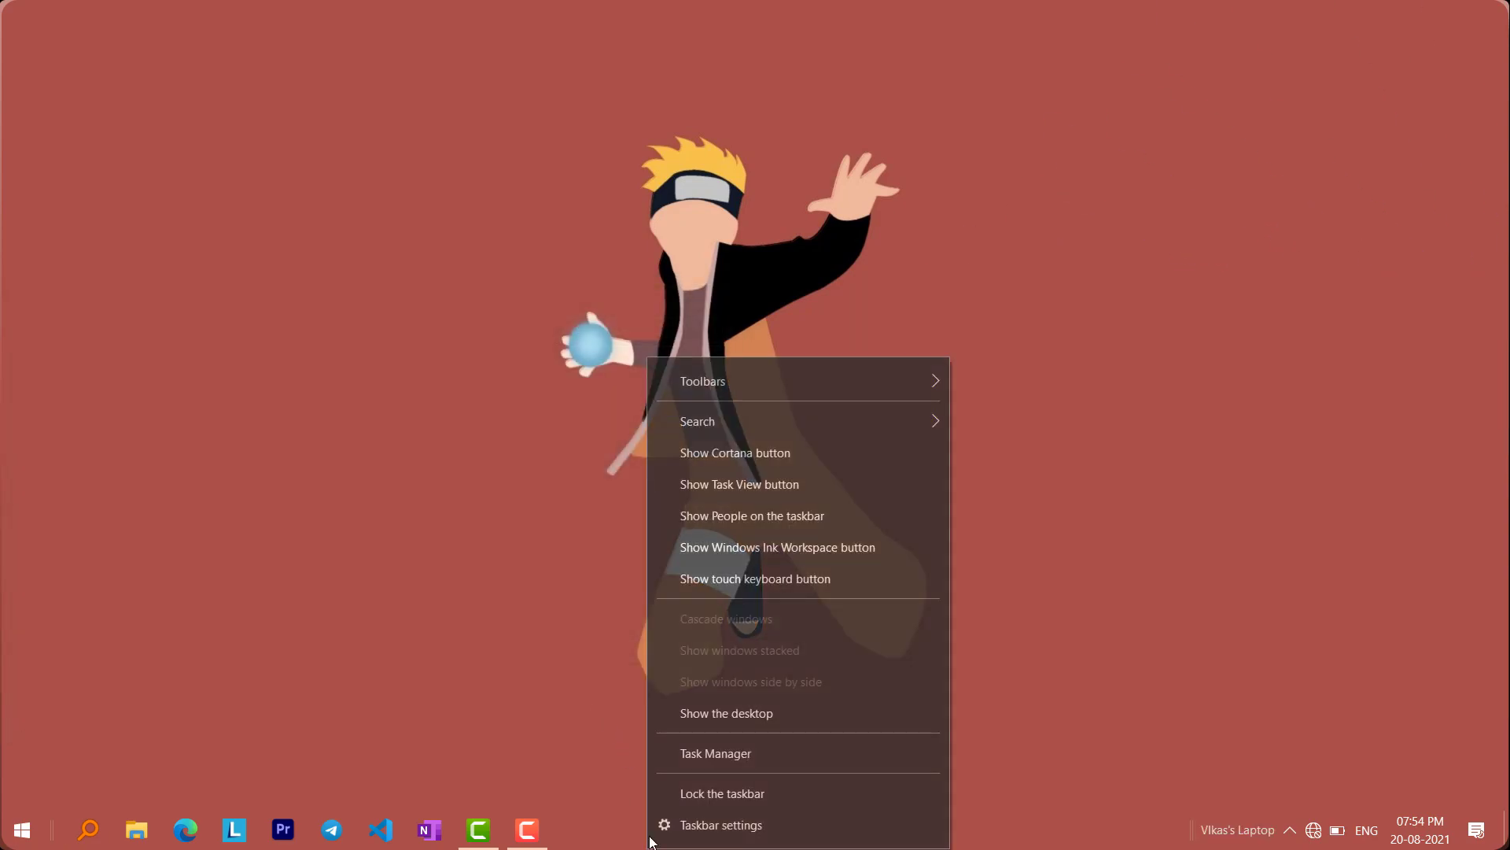
pyautogui.click(708, 792)
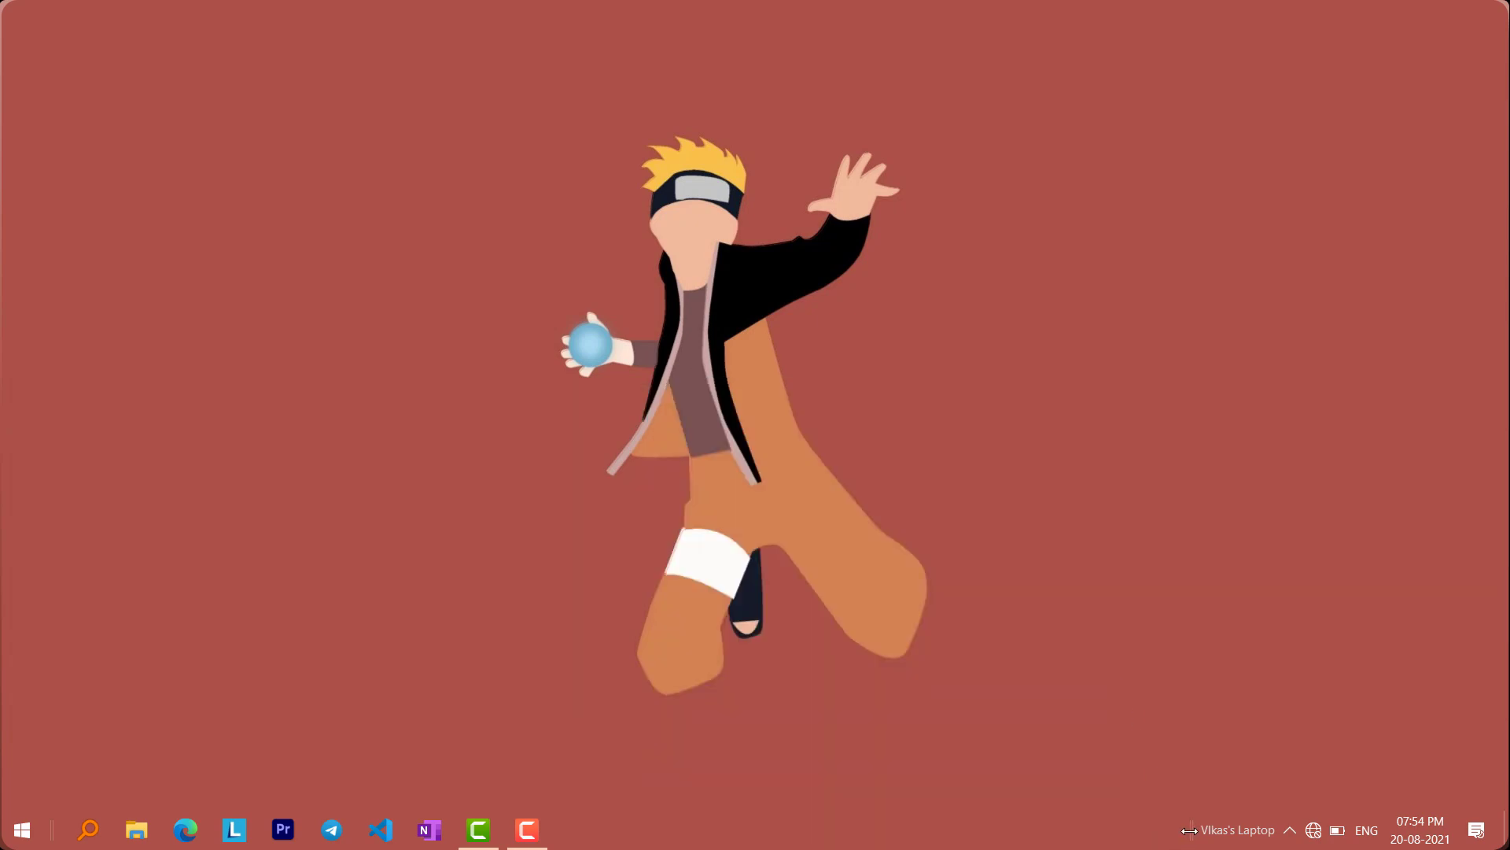
# Step: Drag the toolbar separator to centre the pinned app icons, then lock the taskbar
pyautogui.moveTo(346, 829); pyautogui.dragTo(52, 829)
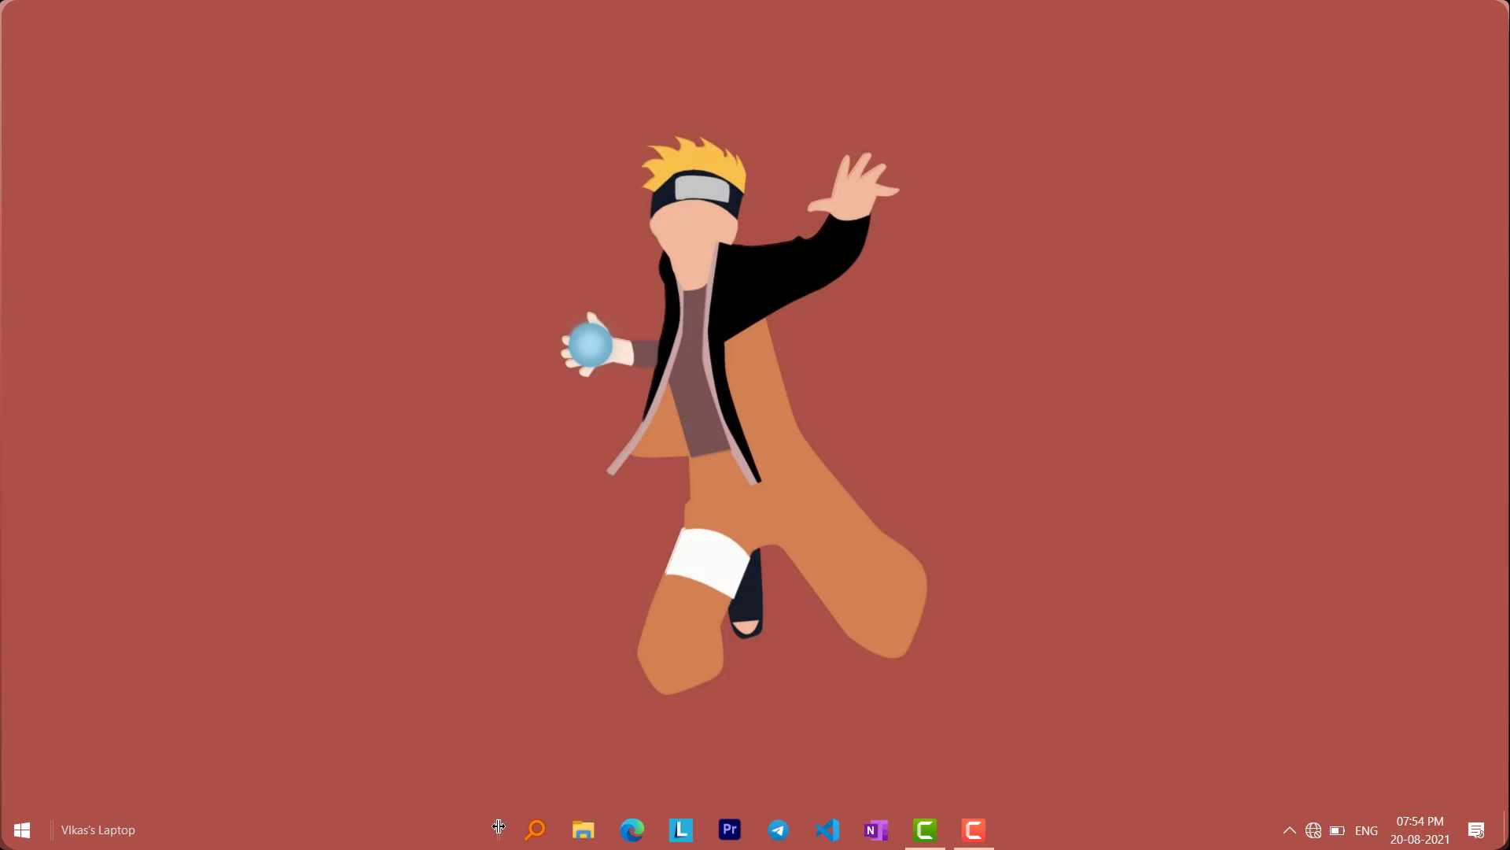
pyautogui.rightClick(1101, 835)
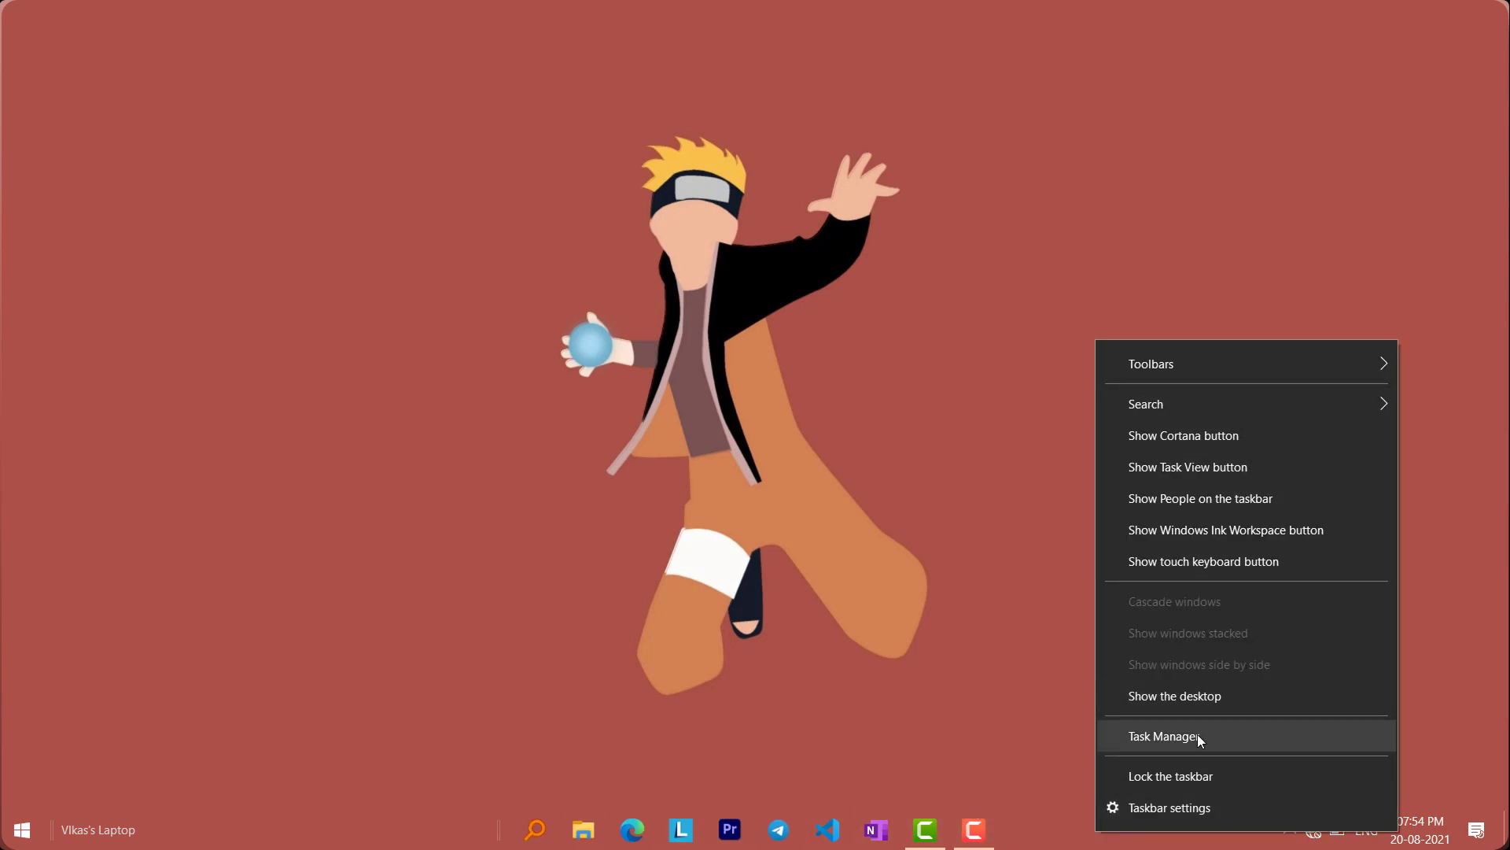
pyautogui.click(1194, 774)
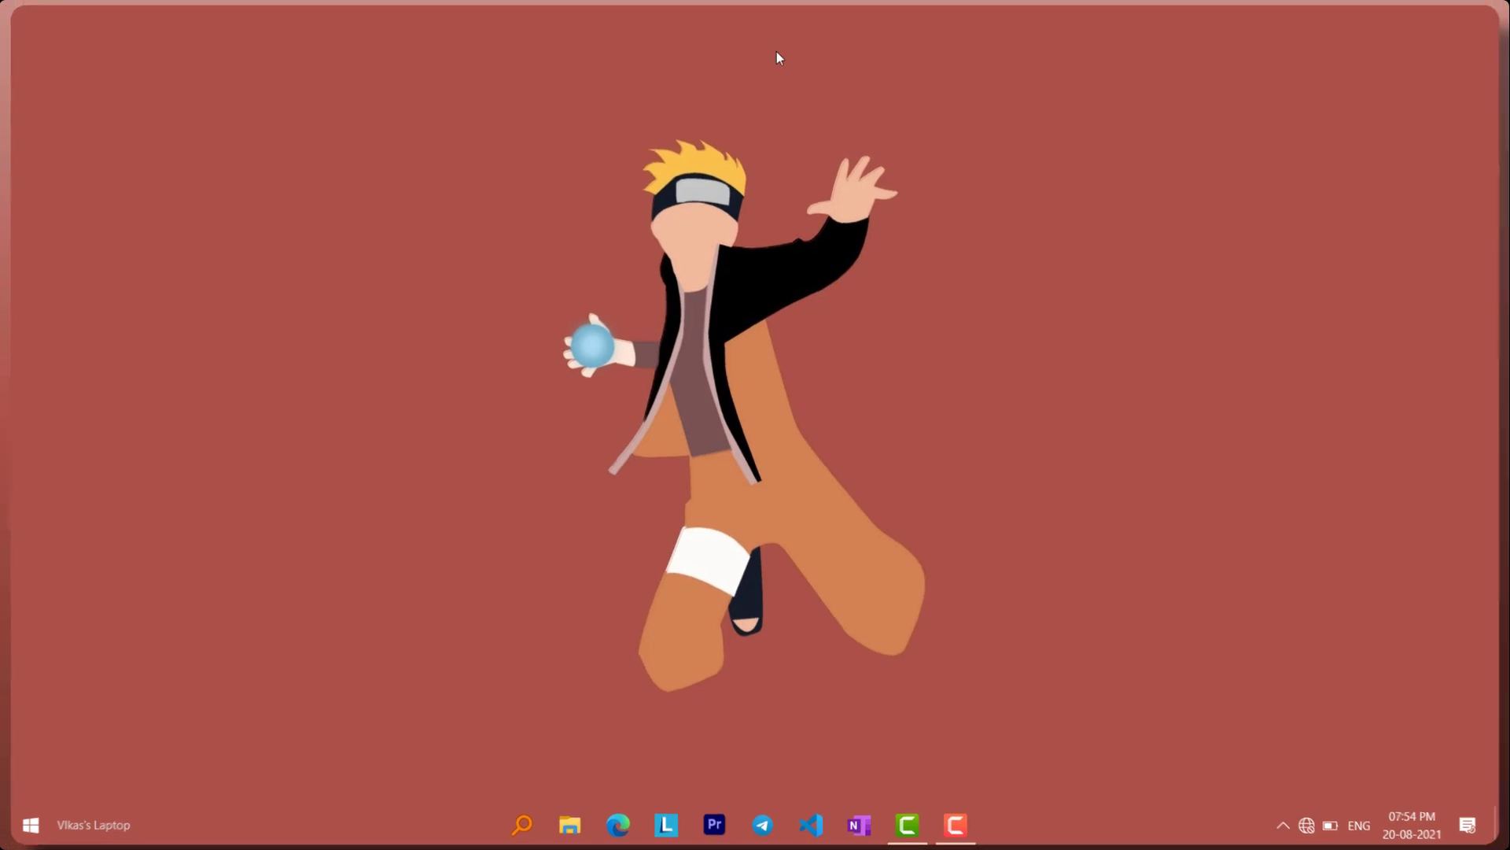
# Step: Choose Personalize from the desktop's right-click menu to launch Settings
pyautogui.rightClick(790, 114)
pyautogui.click(858, 360)
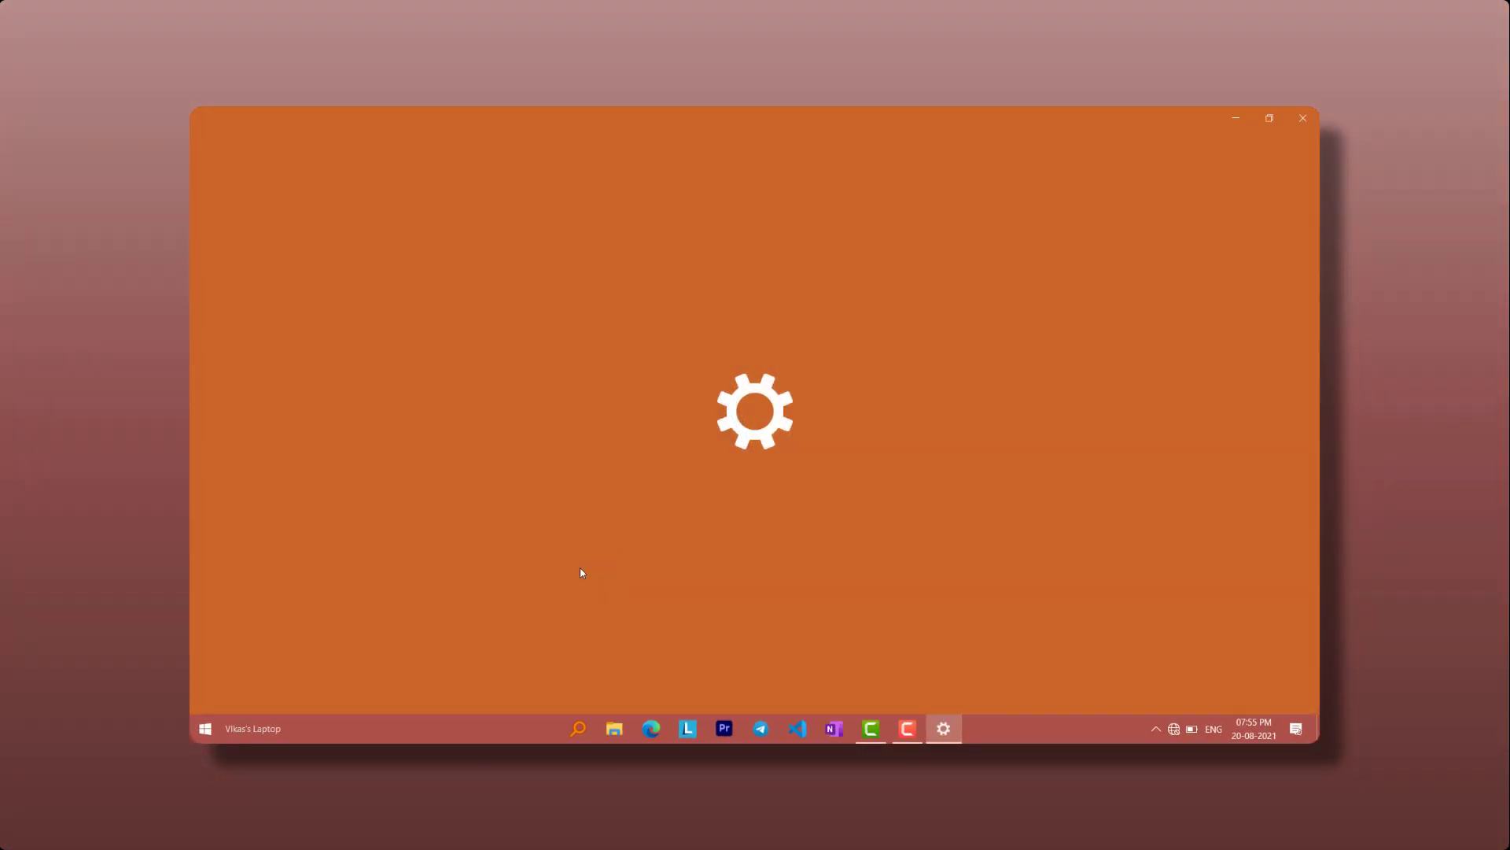